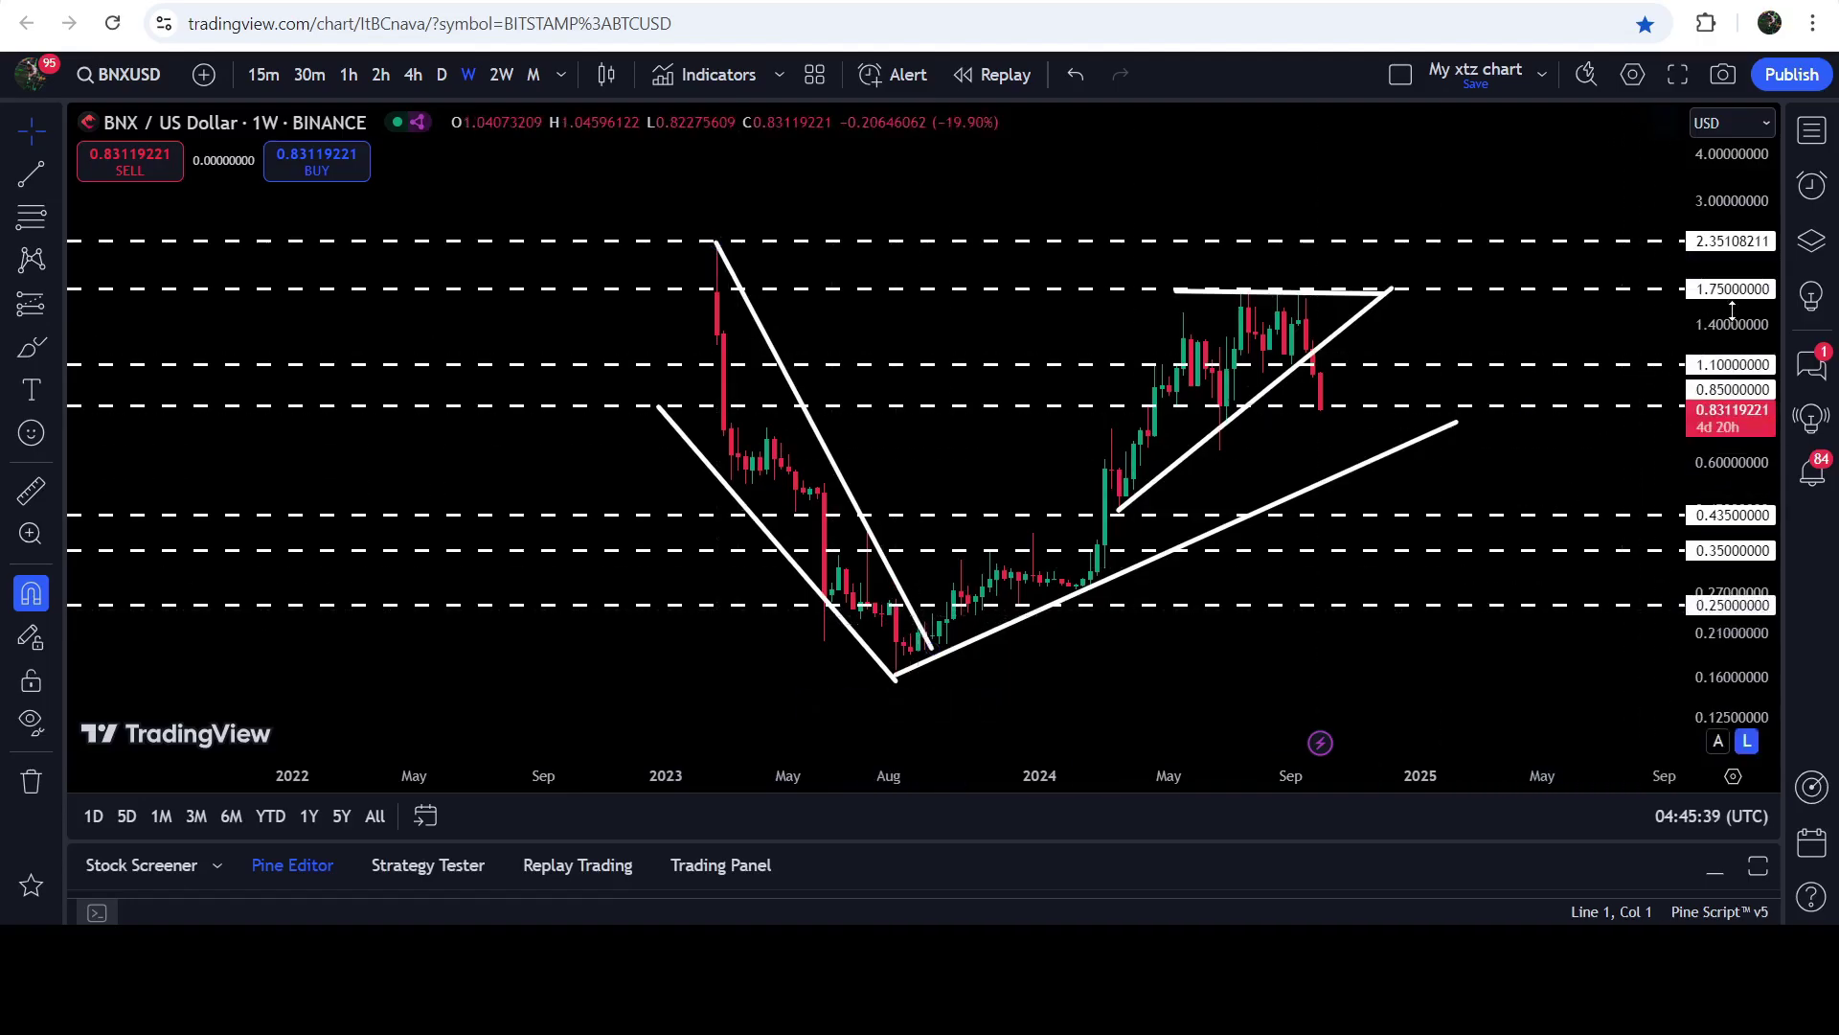
- Measure the roughly 923% rise from the August 2023 low to the July 2024 high, then clear it
left_click(27, 505)
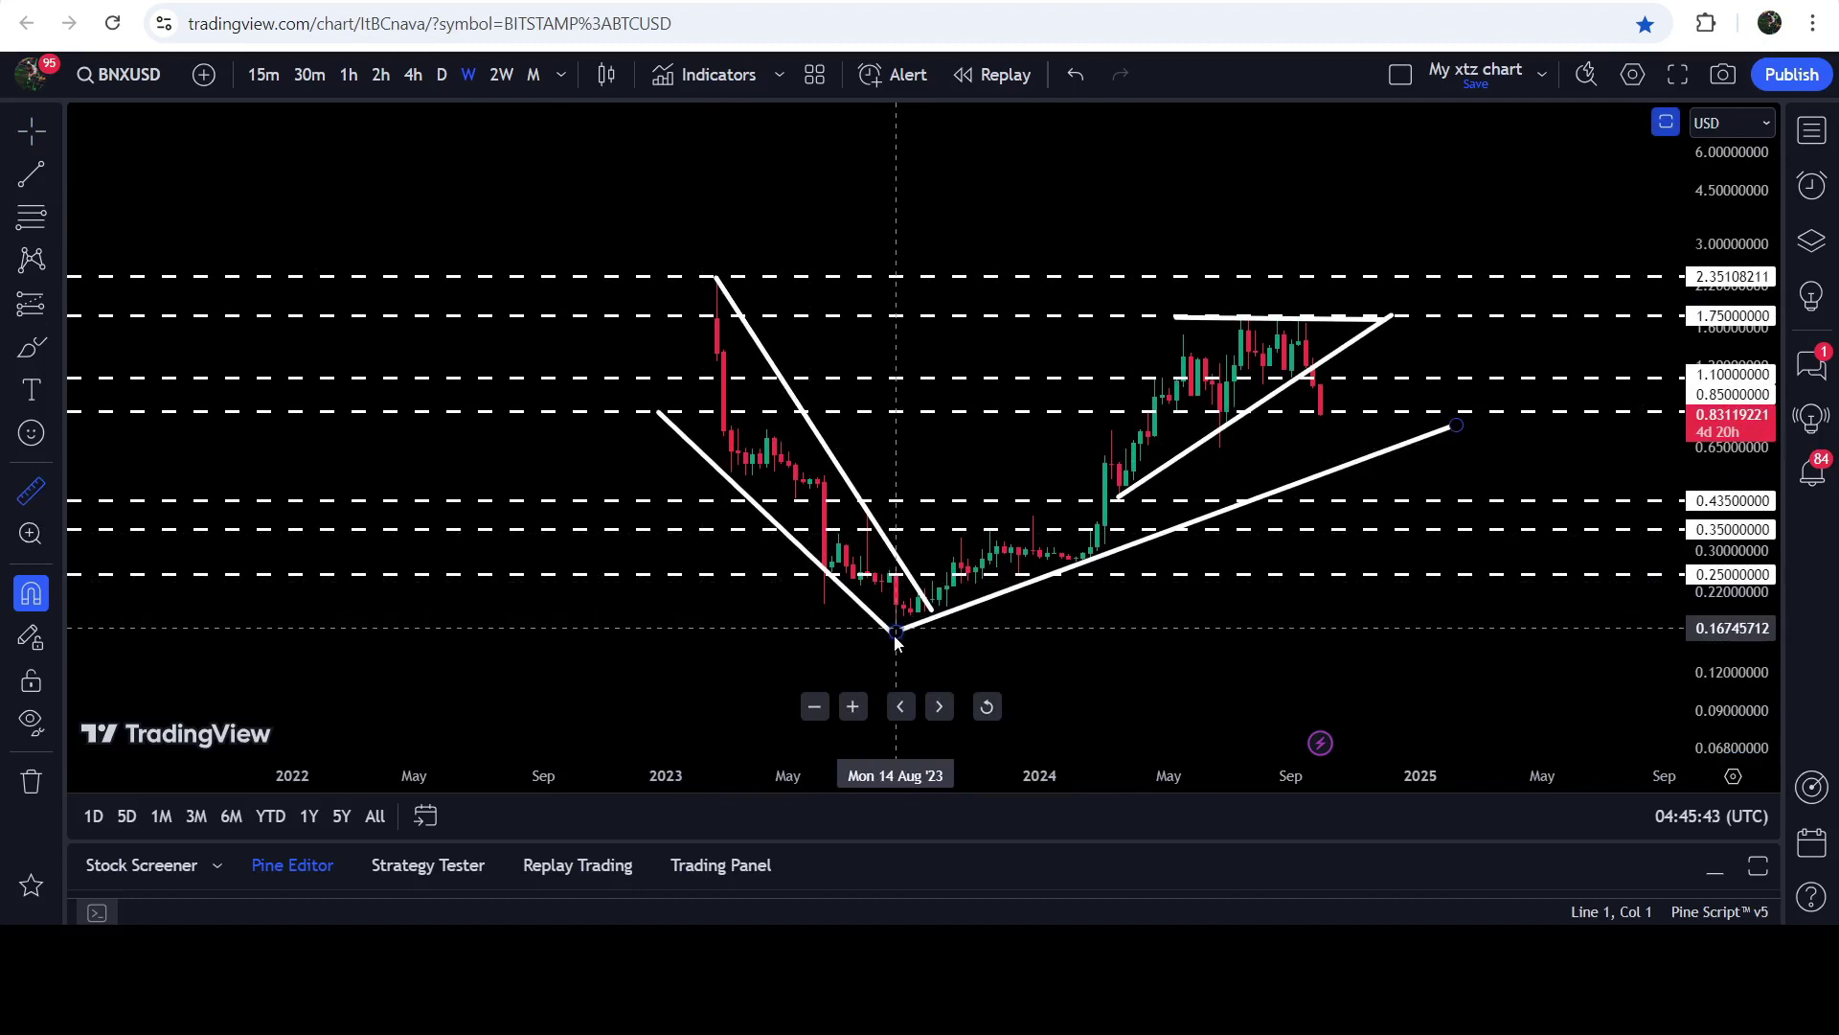
left_click(896, 634)
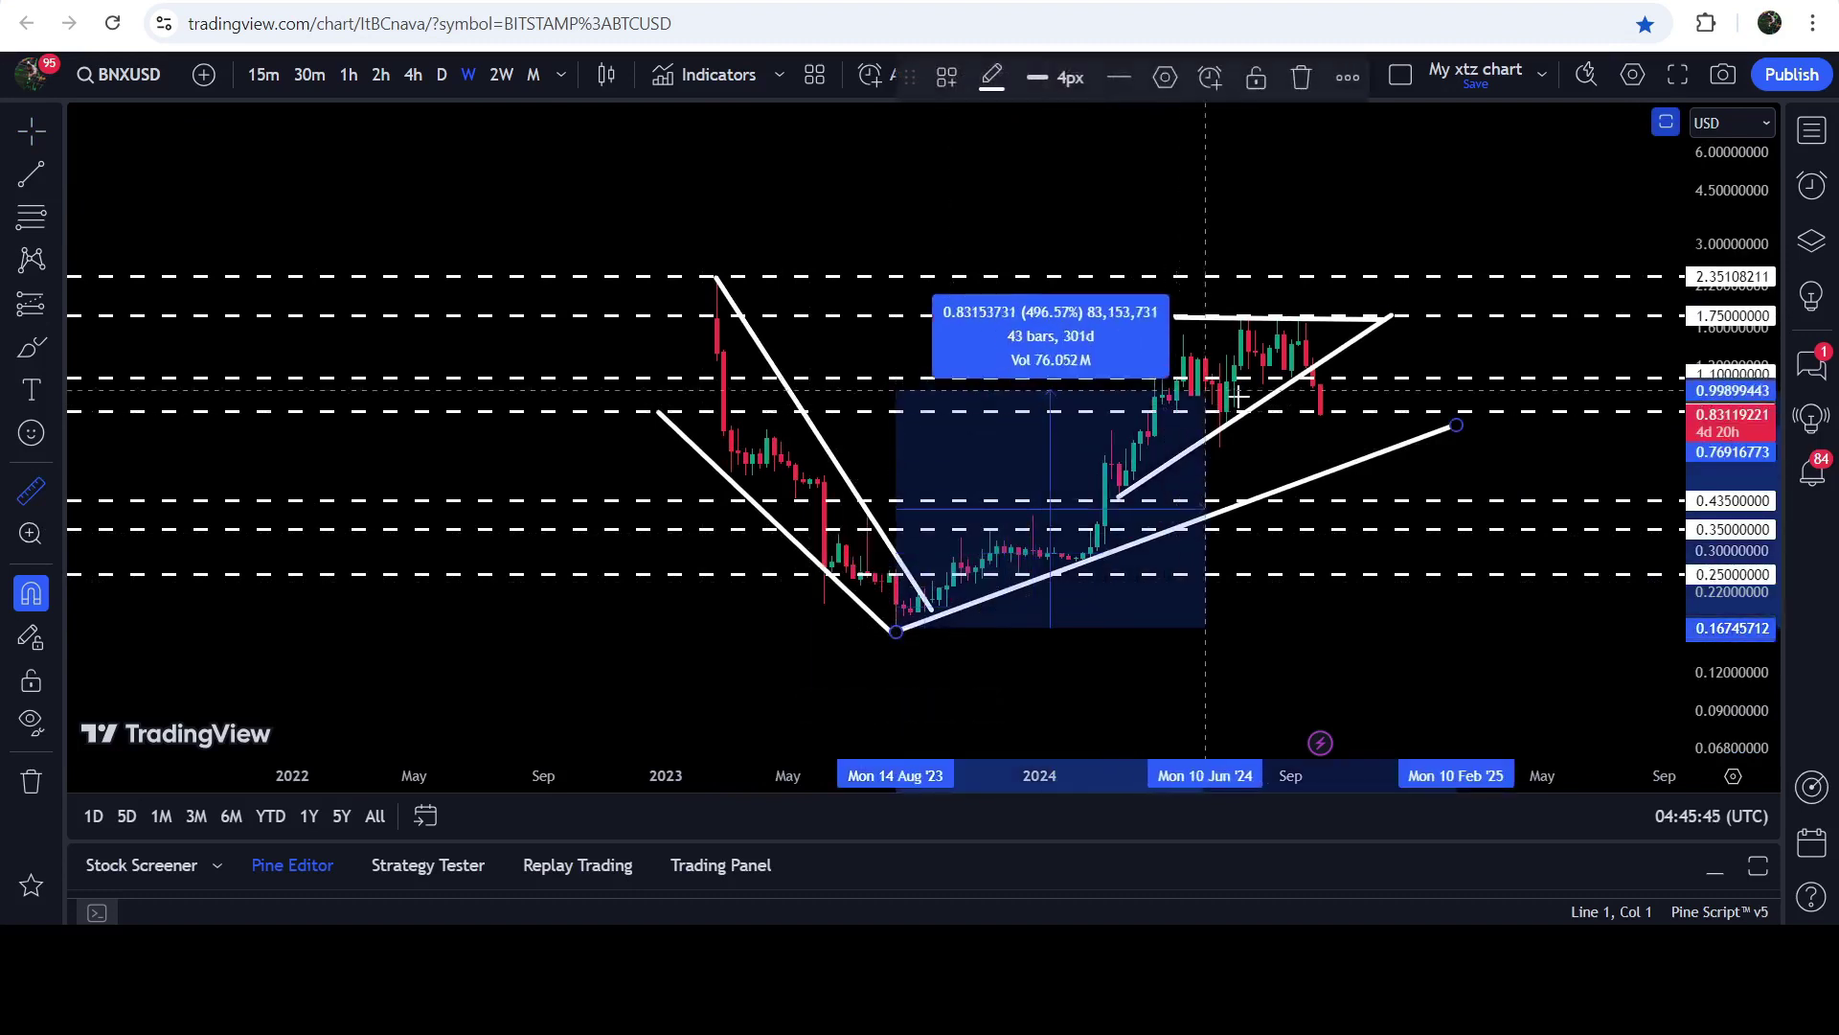
left_click(1240, 292)
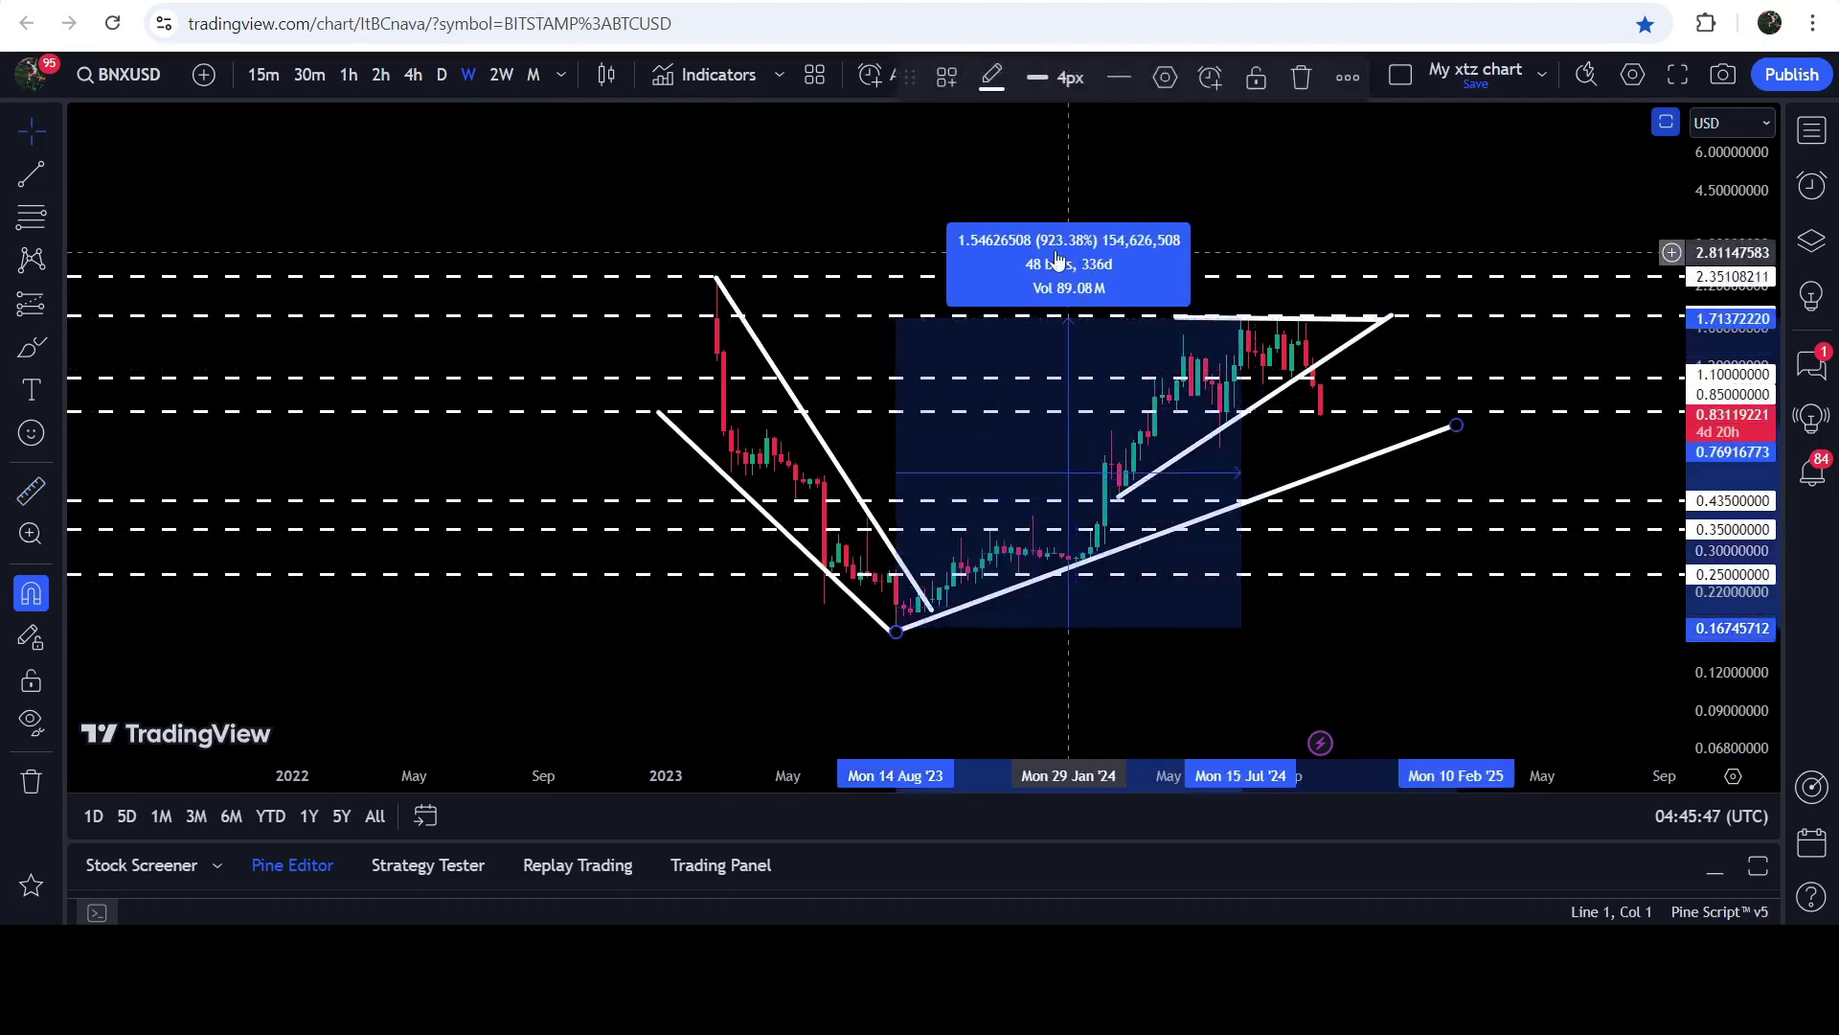
left_click(1071, 273)
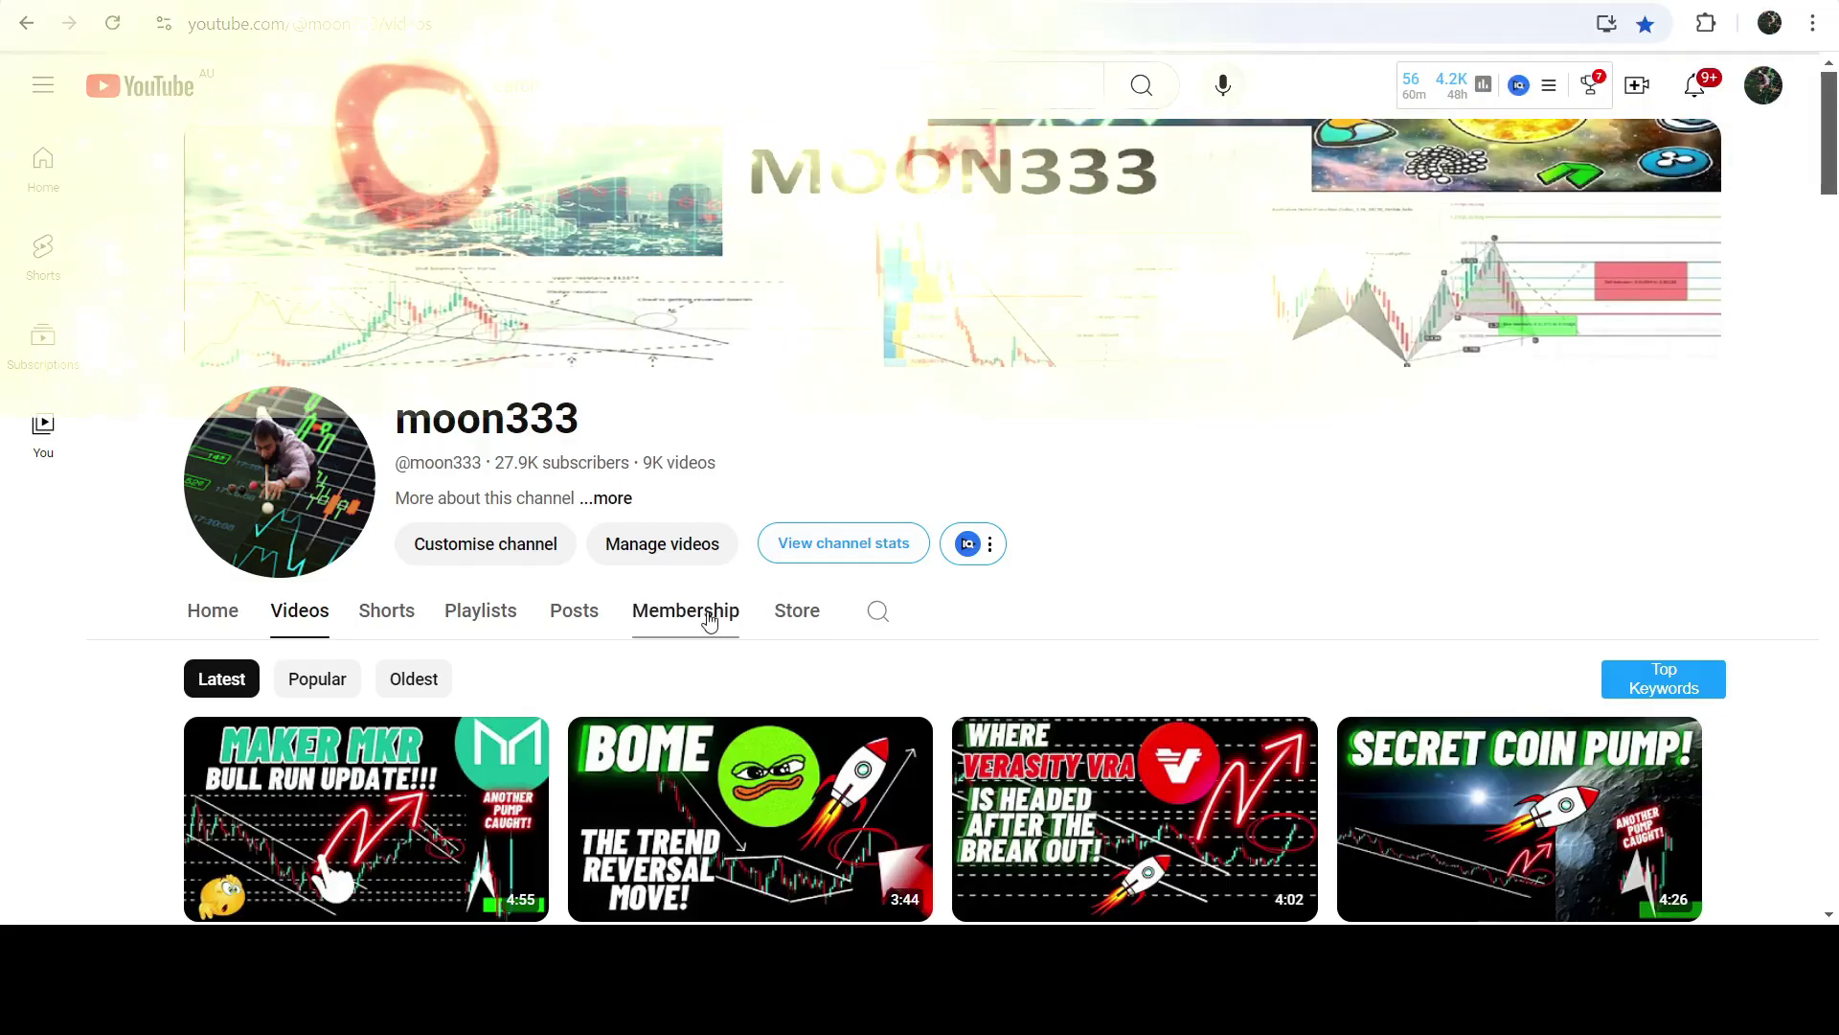
left_click(686, 613)
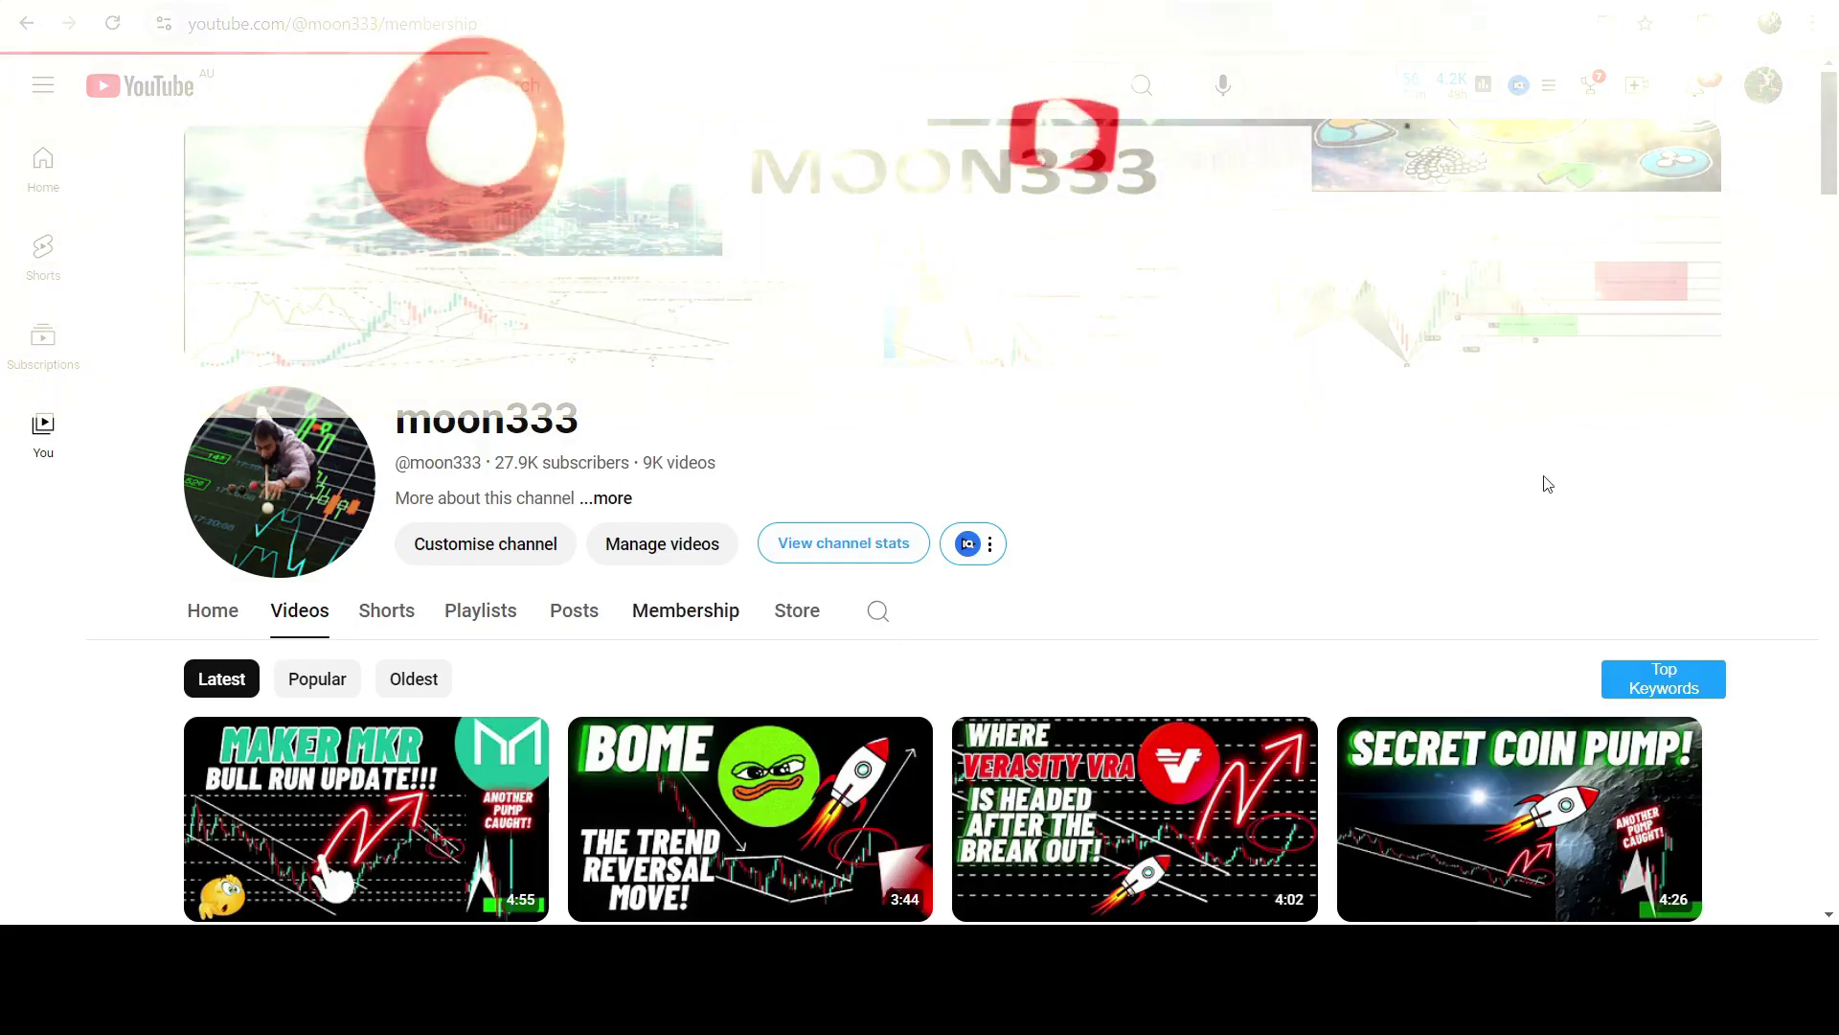
scroll(1676, 431, "down", 10)
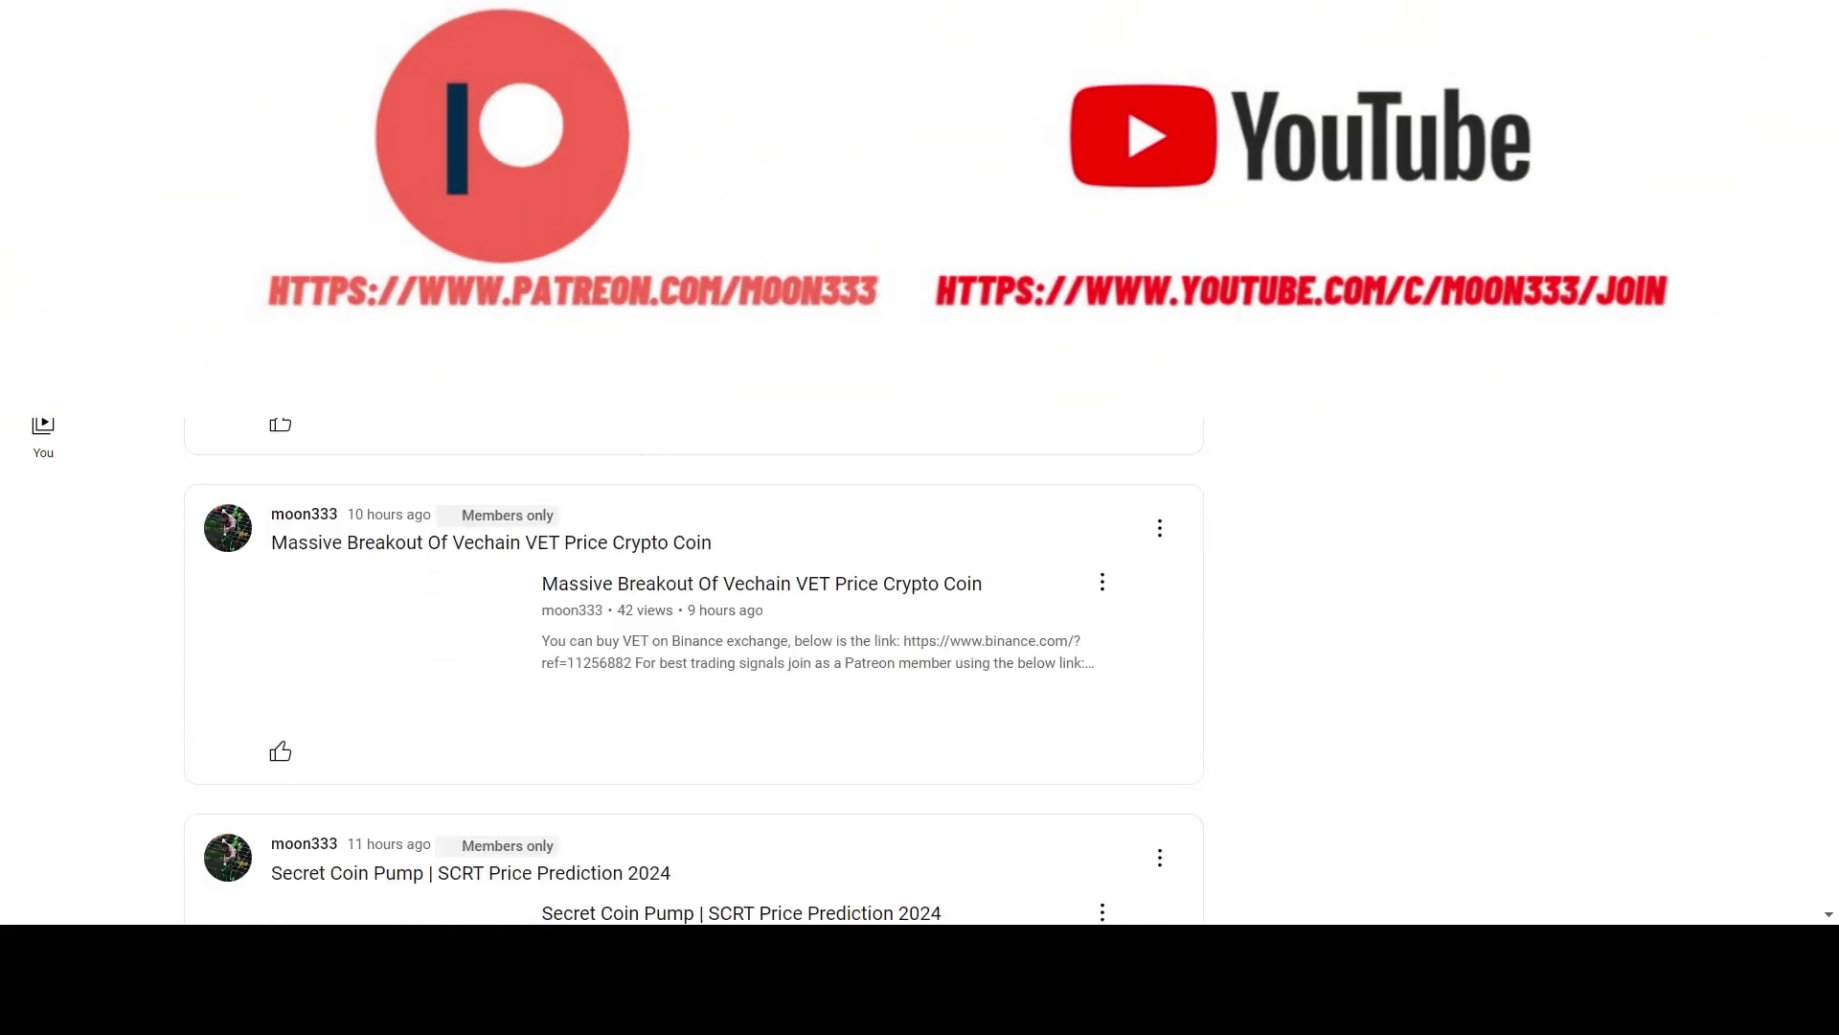
scroll(1835, 711, "down", 20)
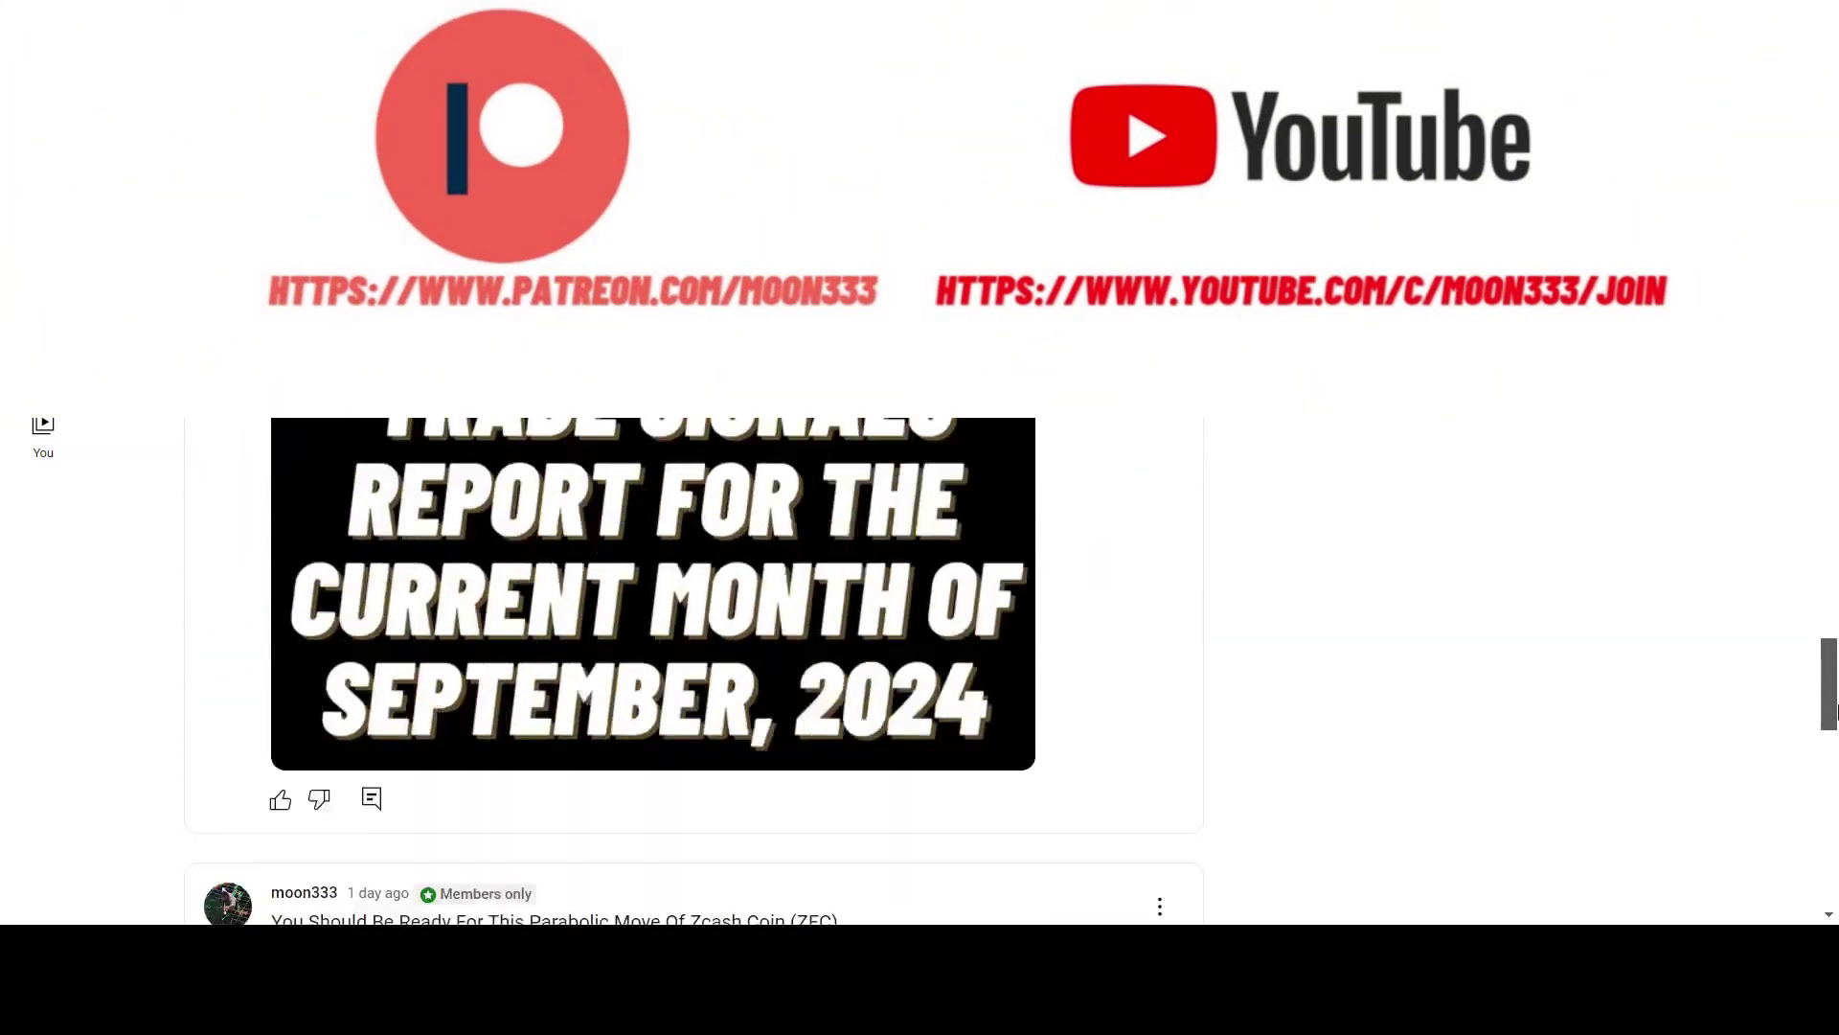
scroll(1820, 709, "down", 1)
scroll(1660, 613, "down", 10)
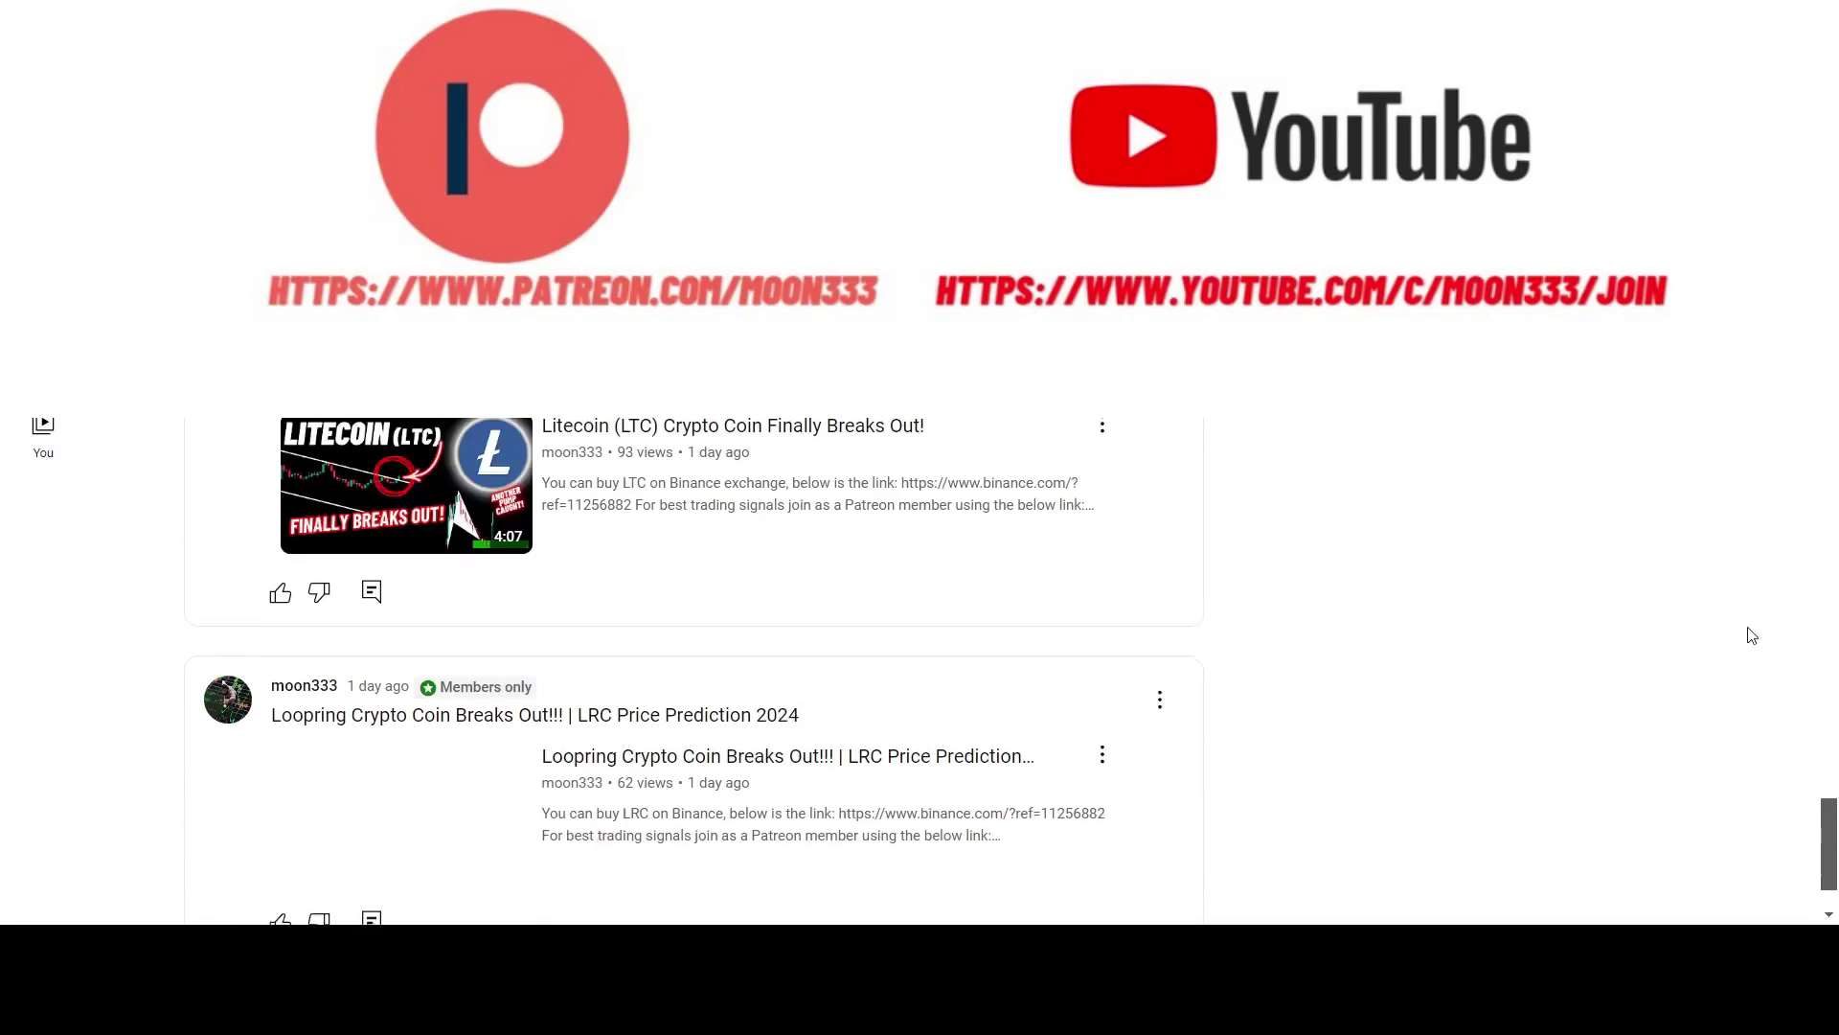
scroll(1753, 661, "down", 12)
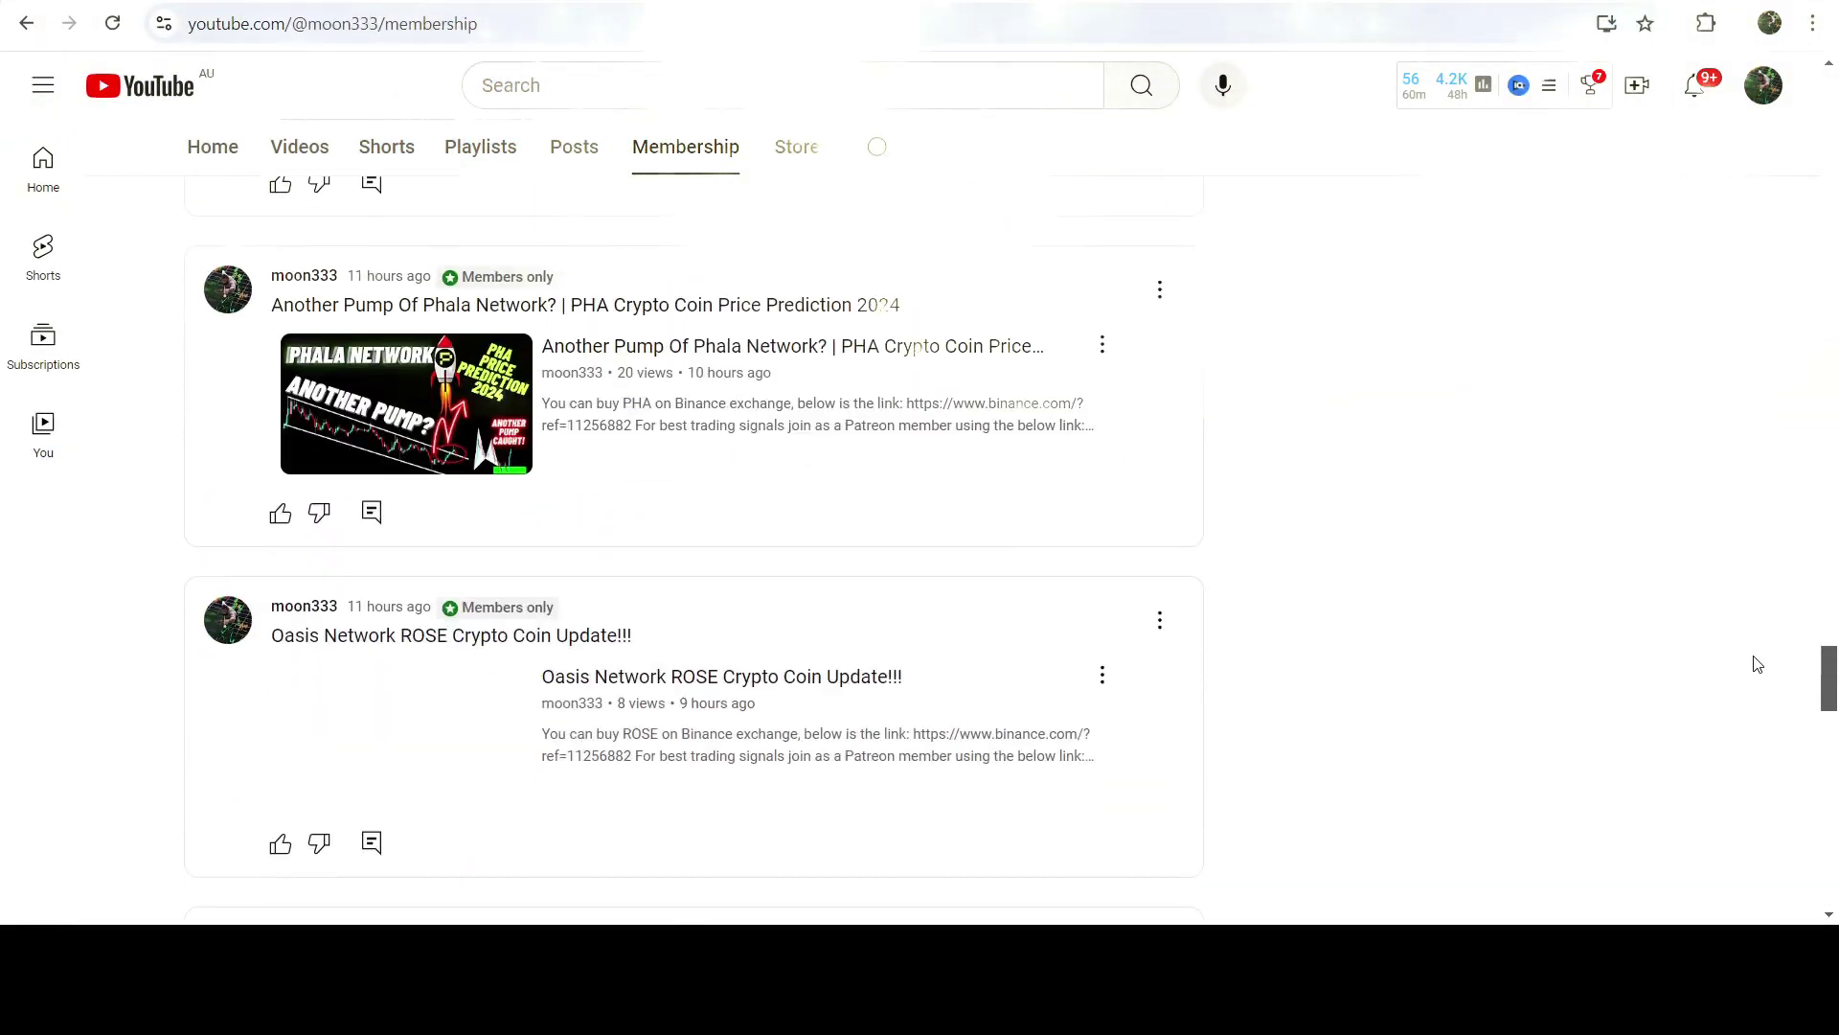
scroll(1755, 659, "down", 15)
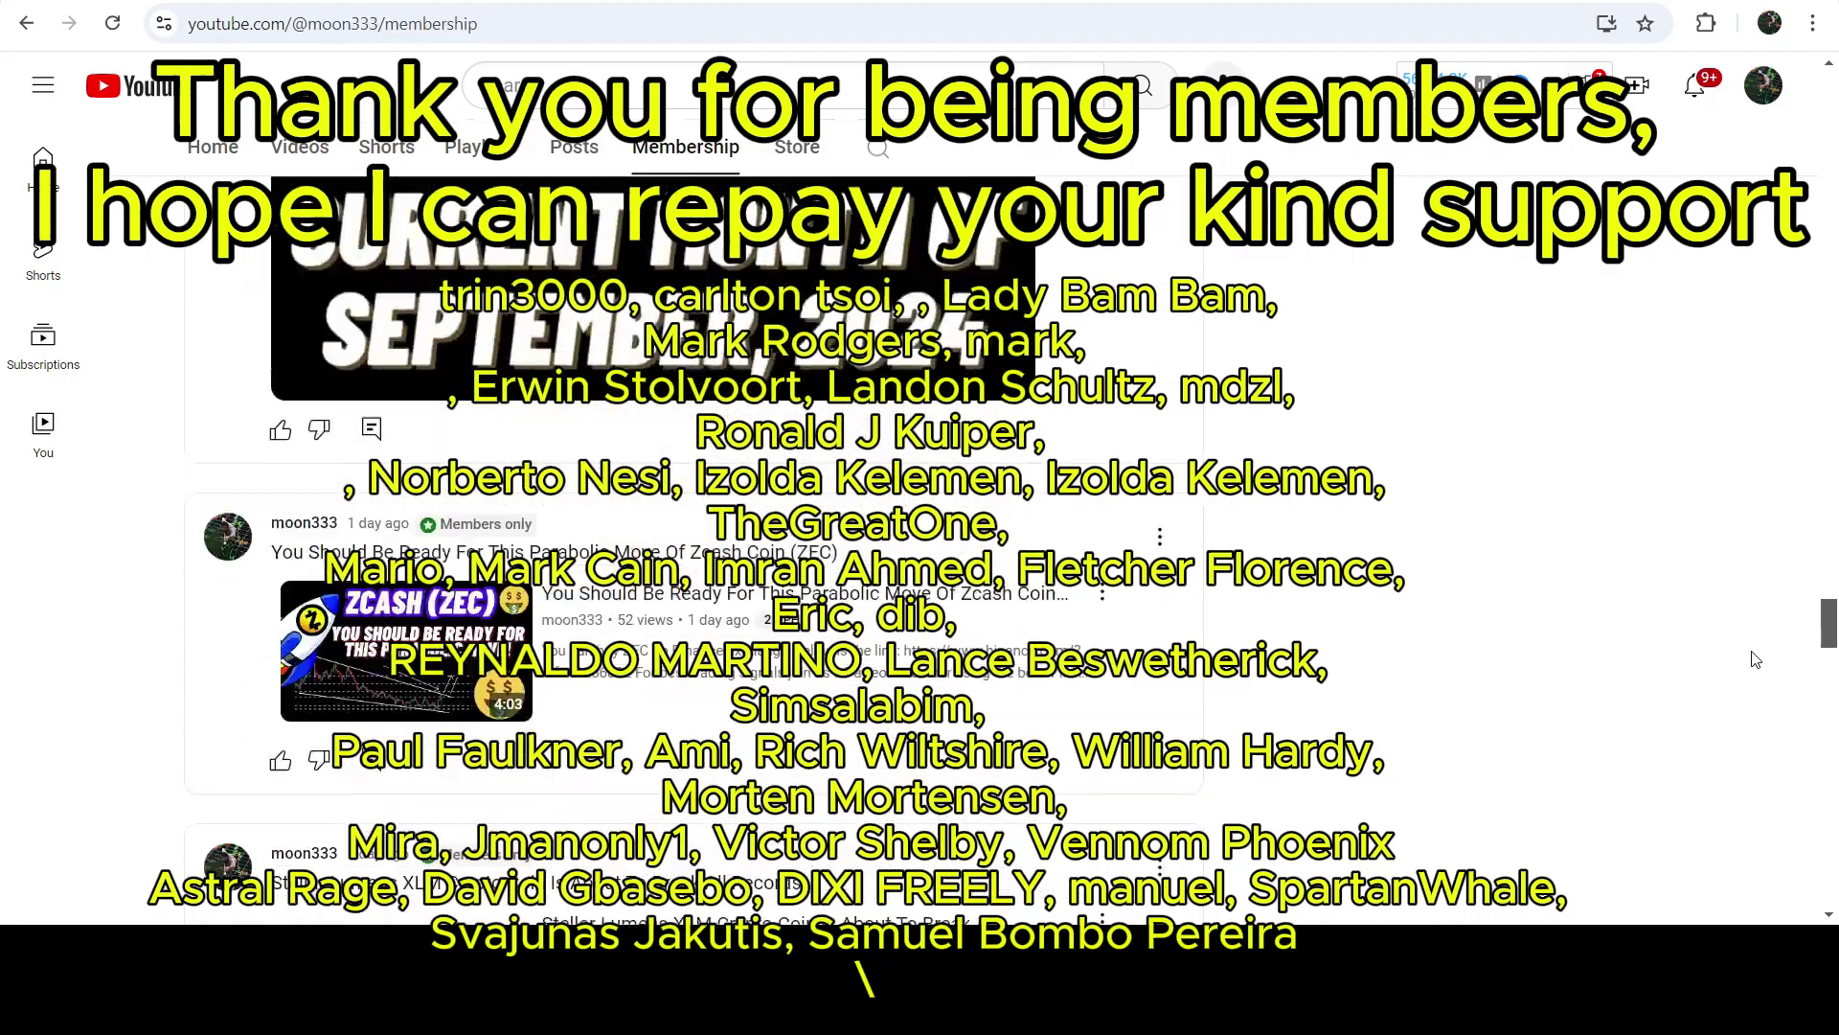
scroll(1680, 597, "down", 15)
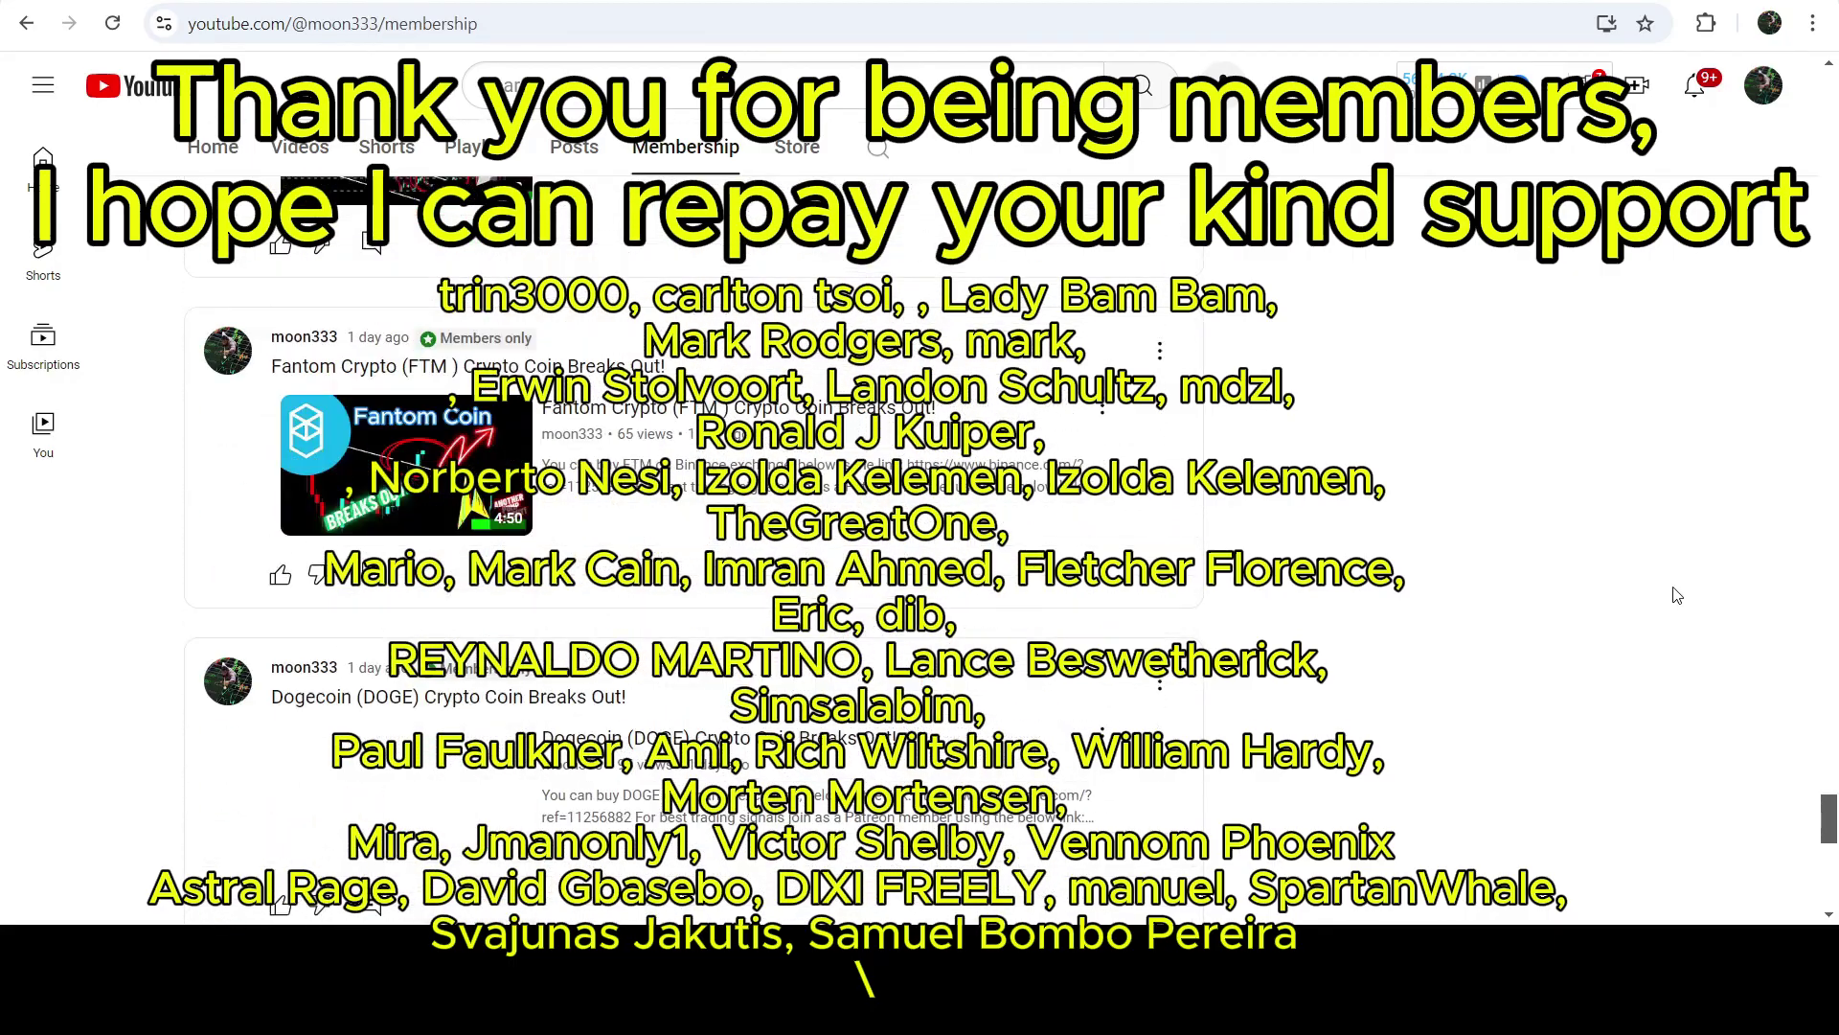
scroll(1667, 565, "down", 15)
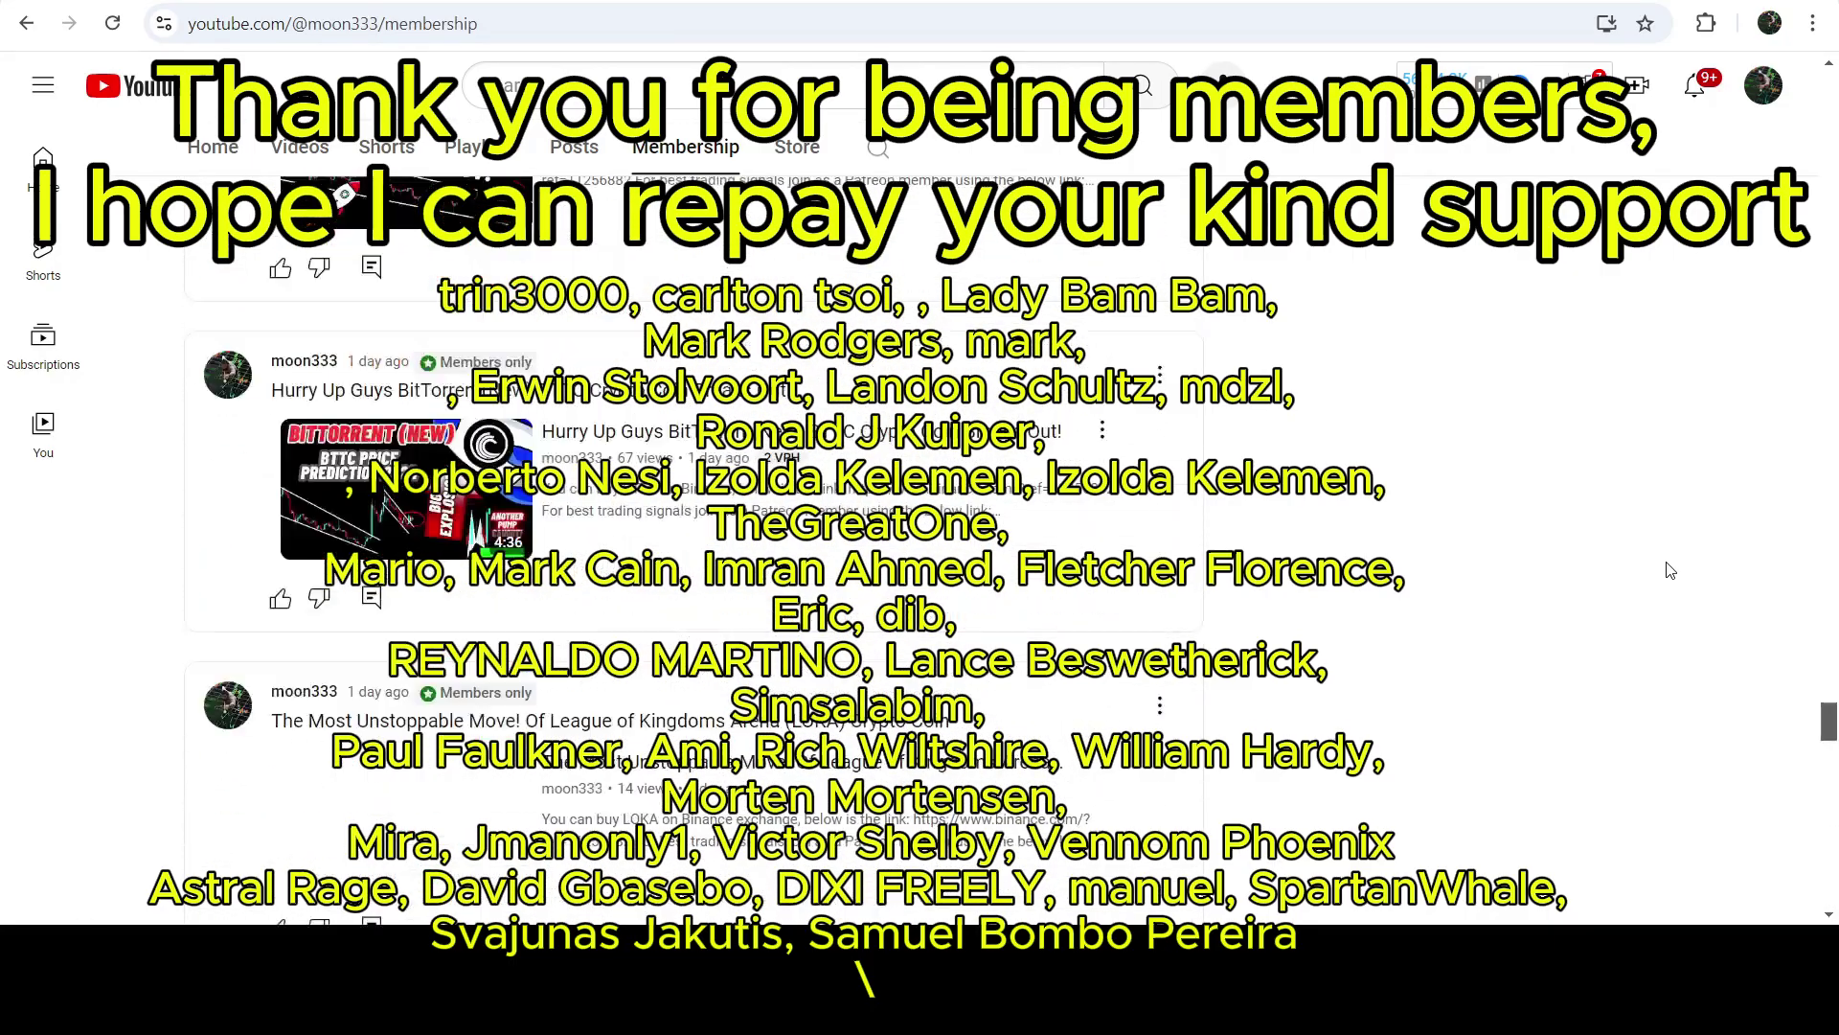
scroll(1662, 557, "down", 10)
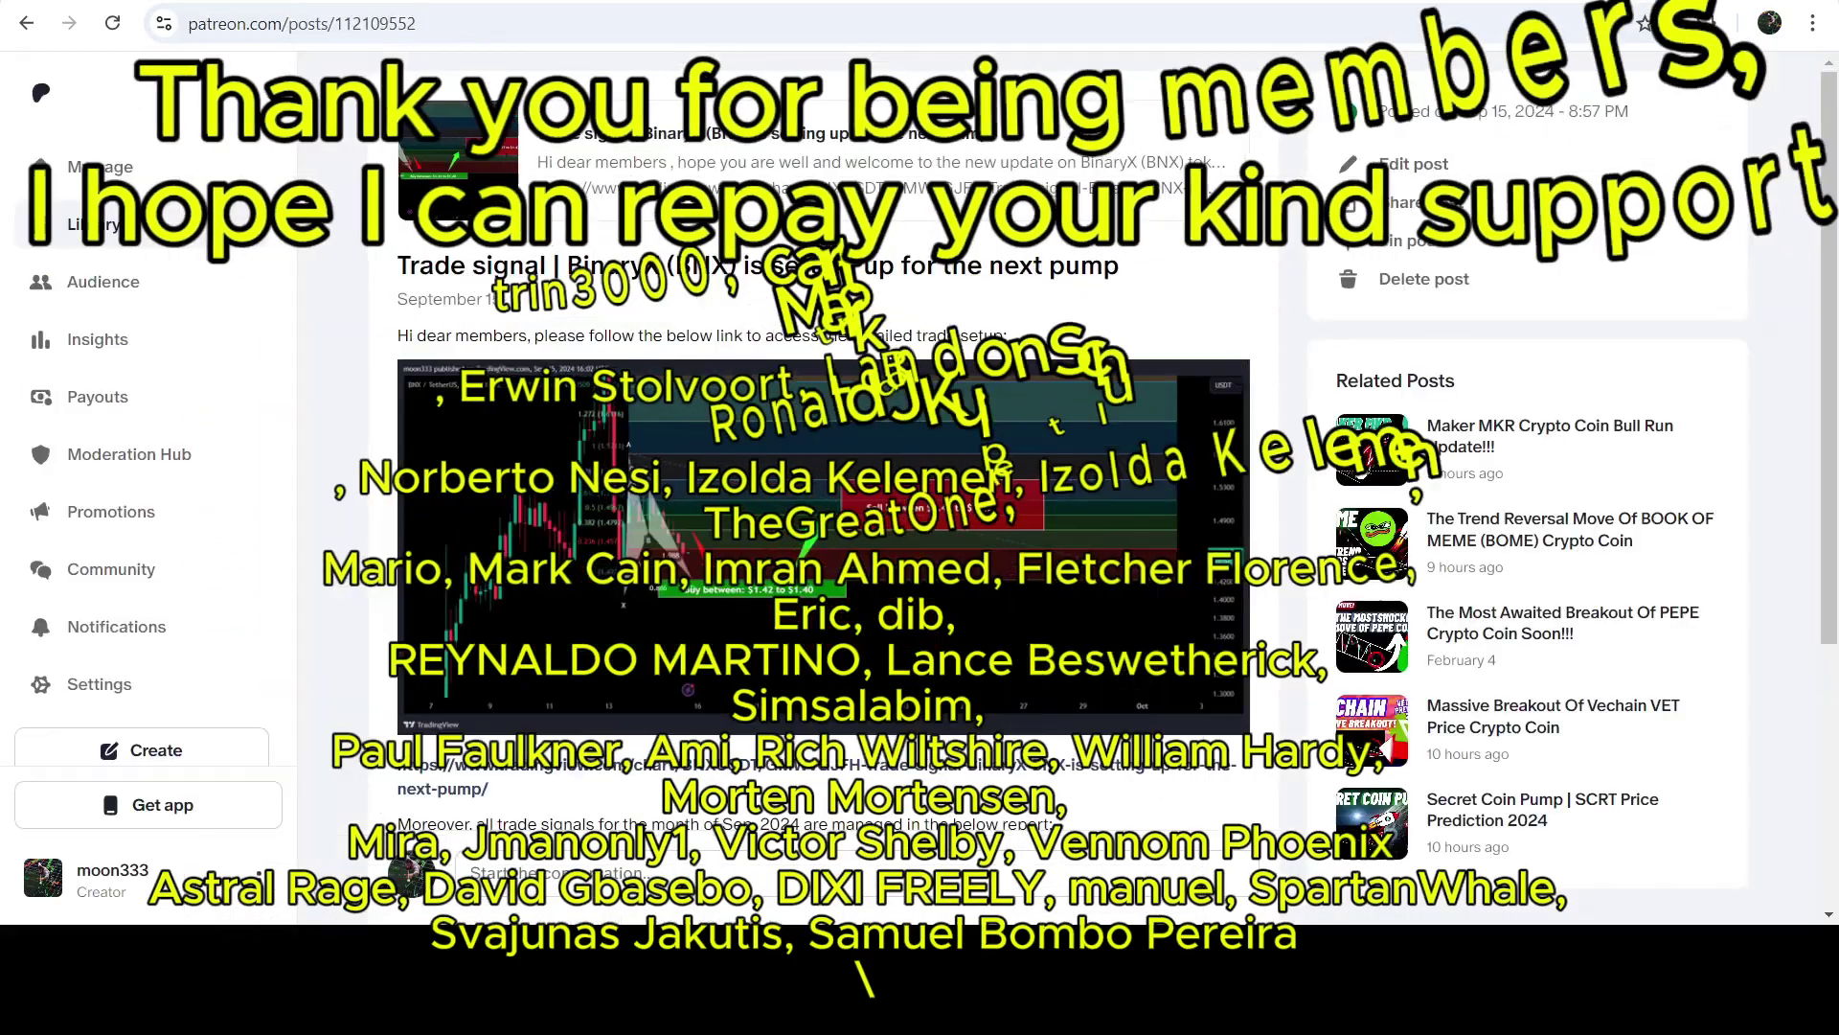
- Open the BNX trade-signal idea, highlight its sell range and stop-loss text, and return to its 4h chart
left_click(748, 168)
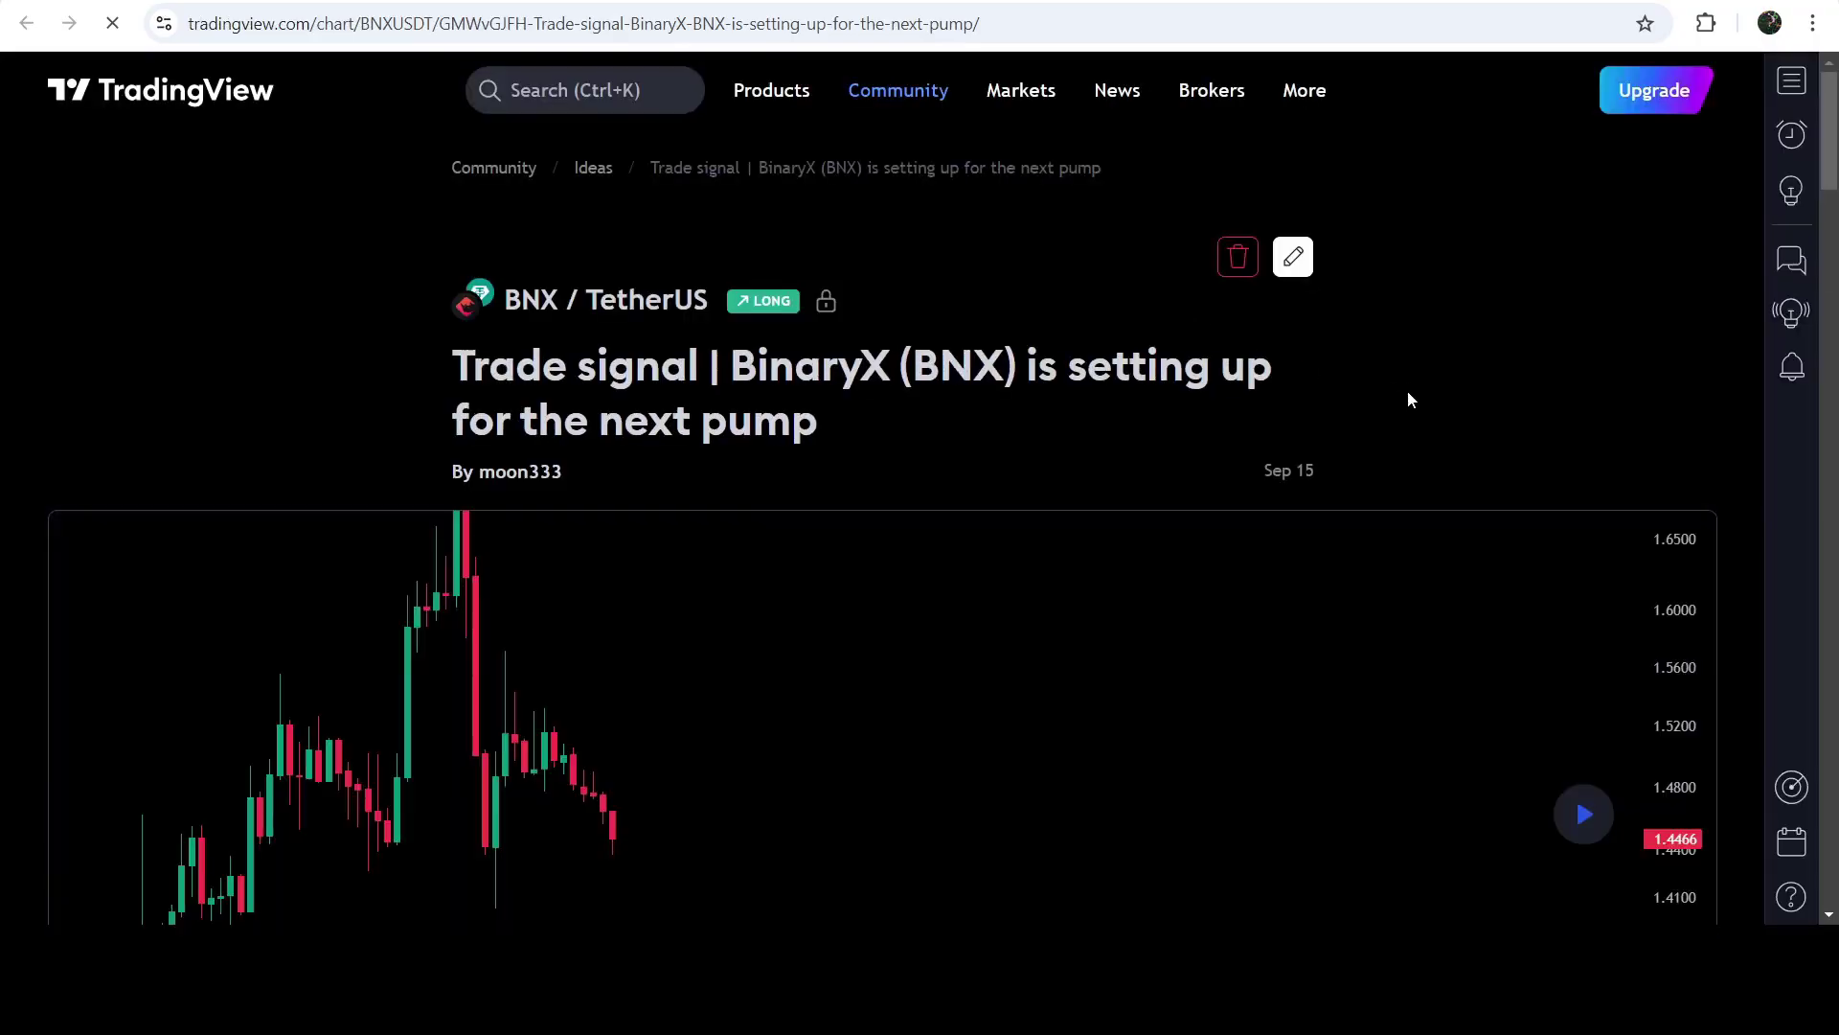
scroll(1407, 389, "down", 2)
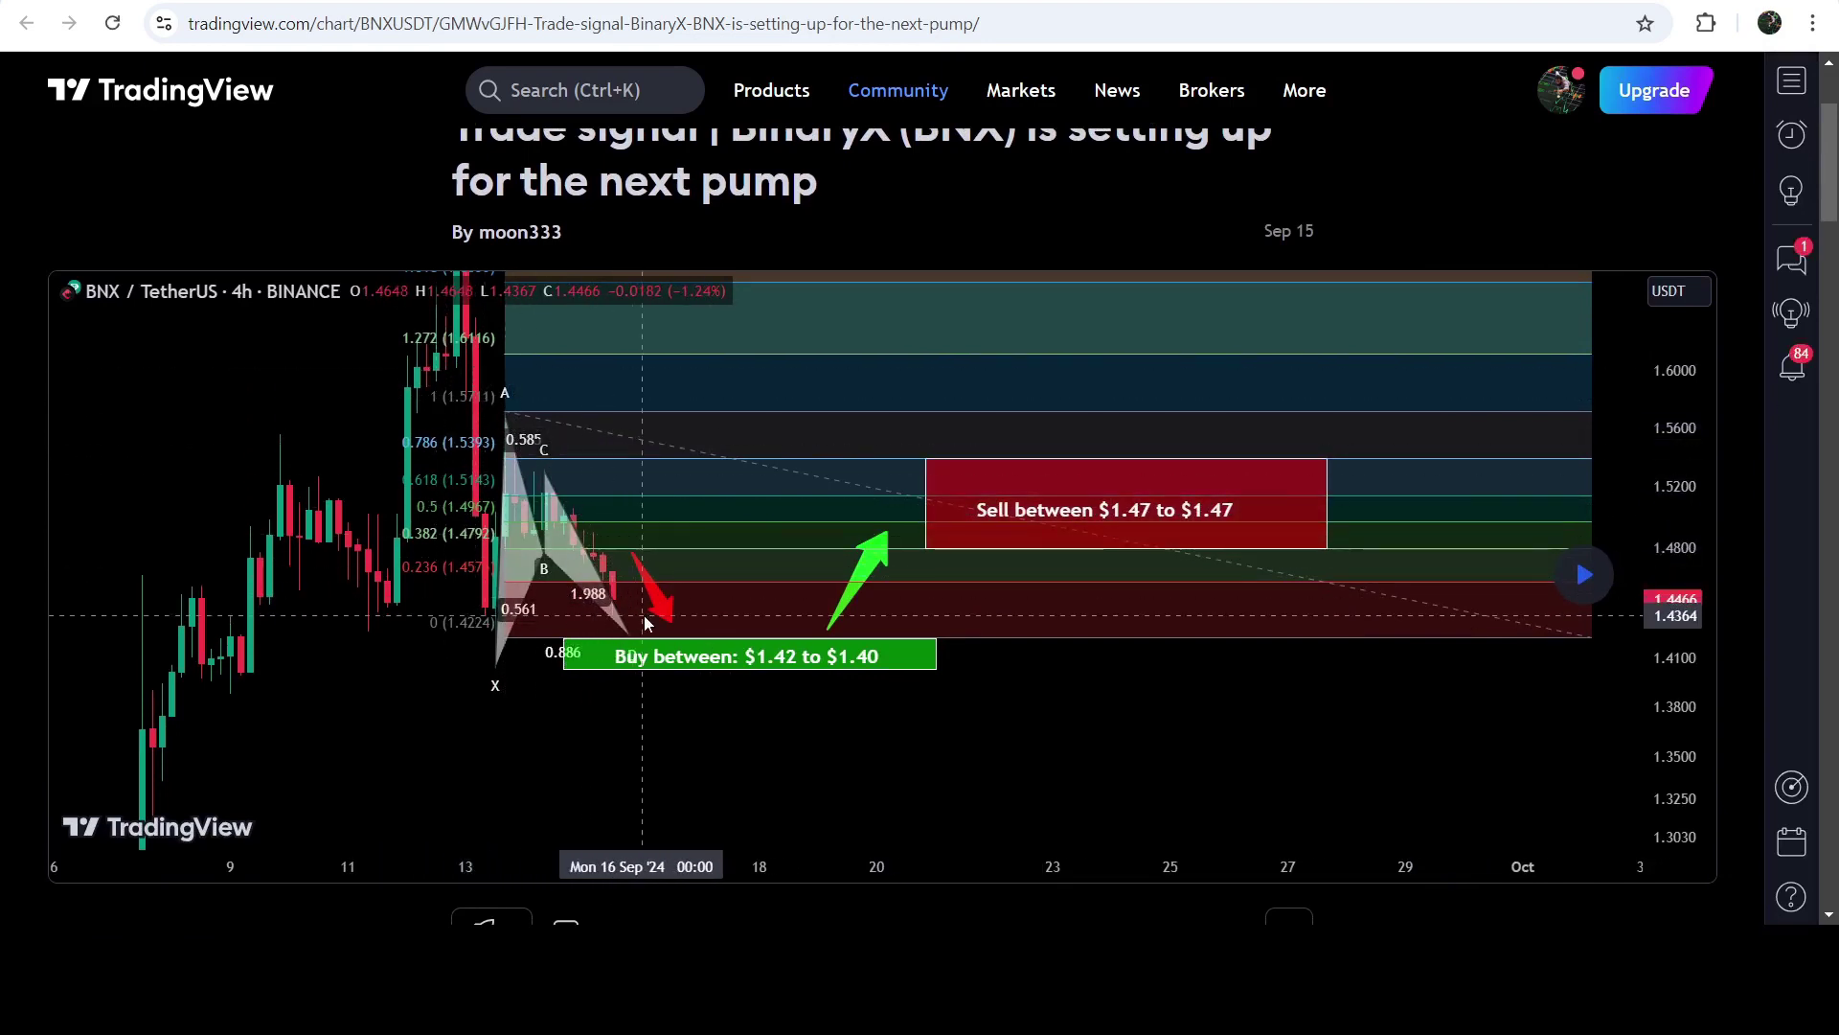
scroll(840, 613, "down", 6)
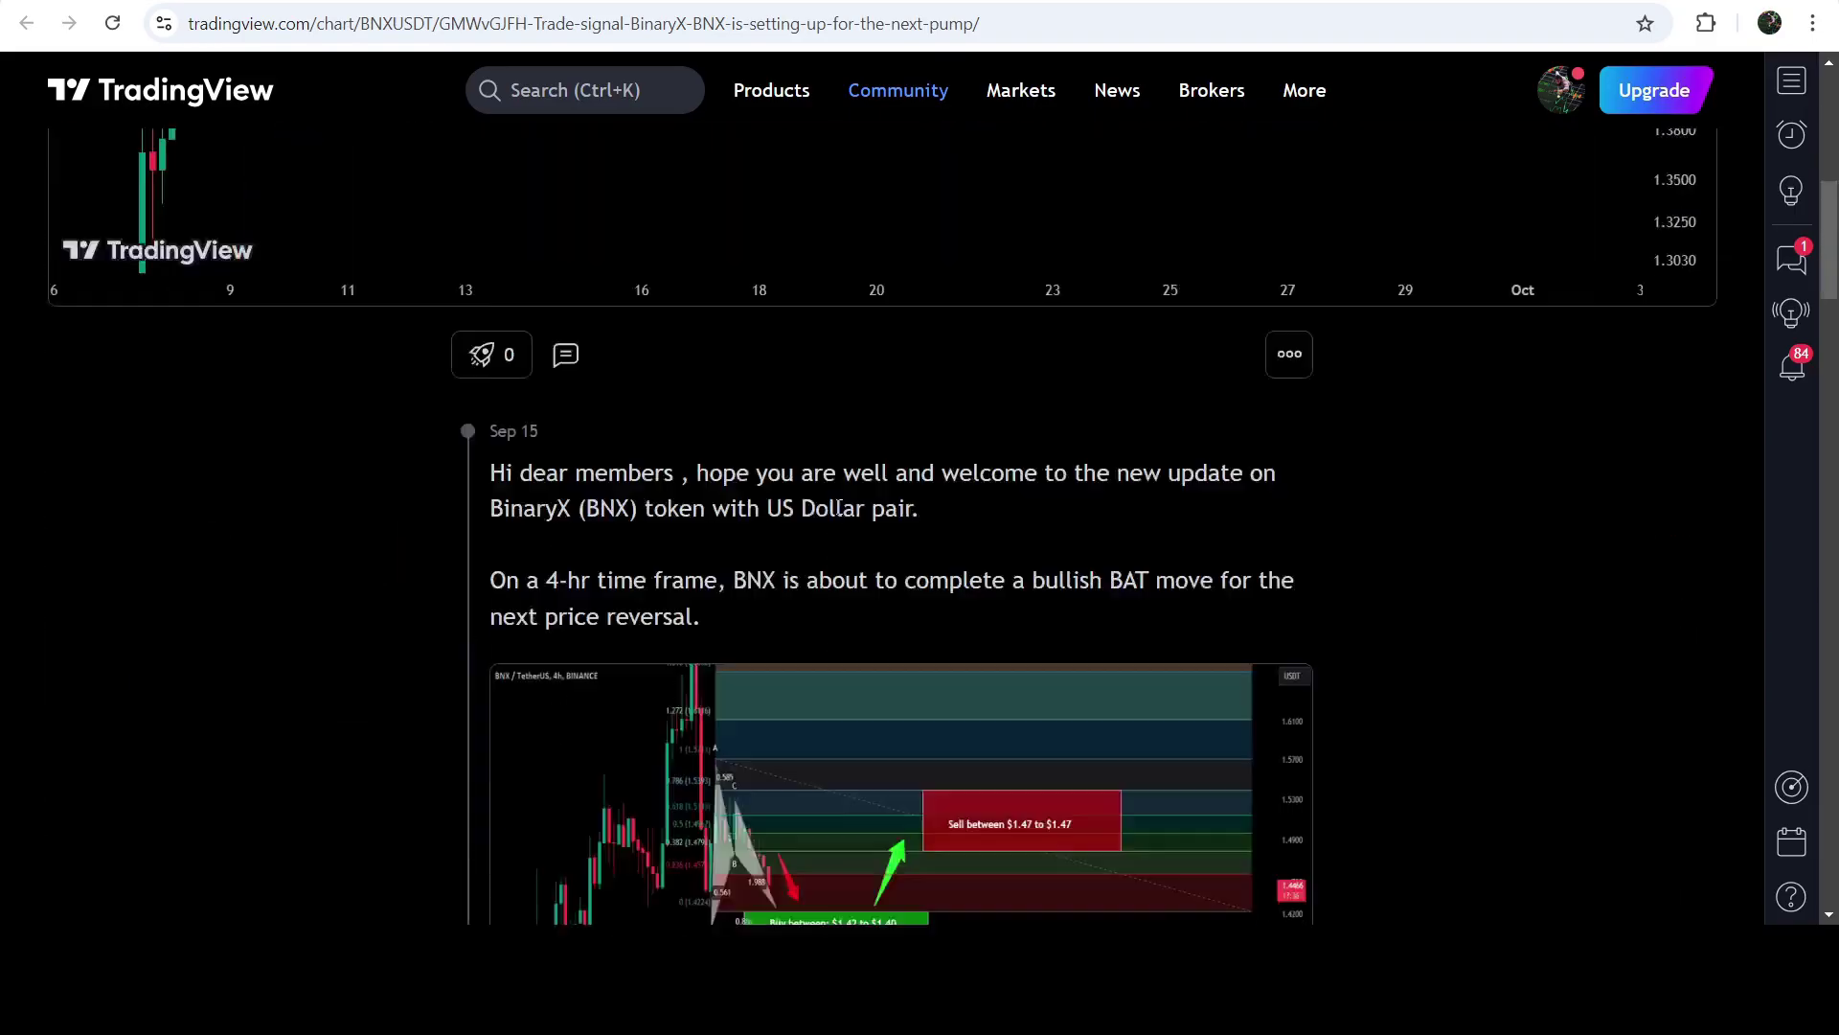
scroll(839, 508, "down", 6)
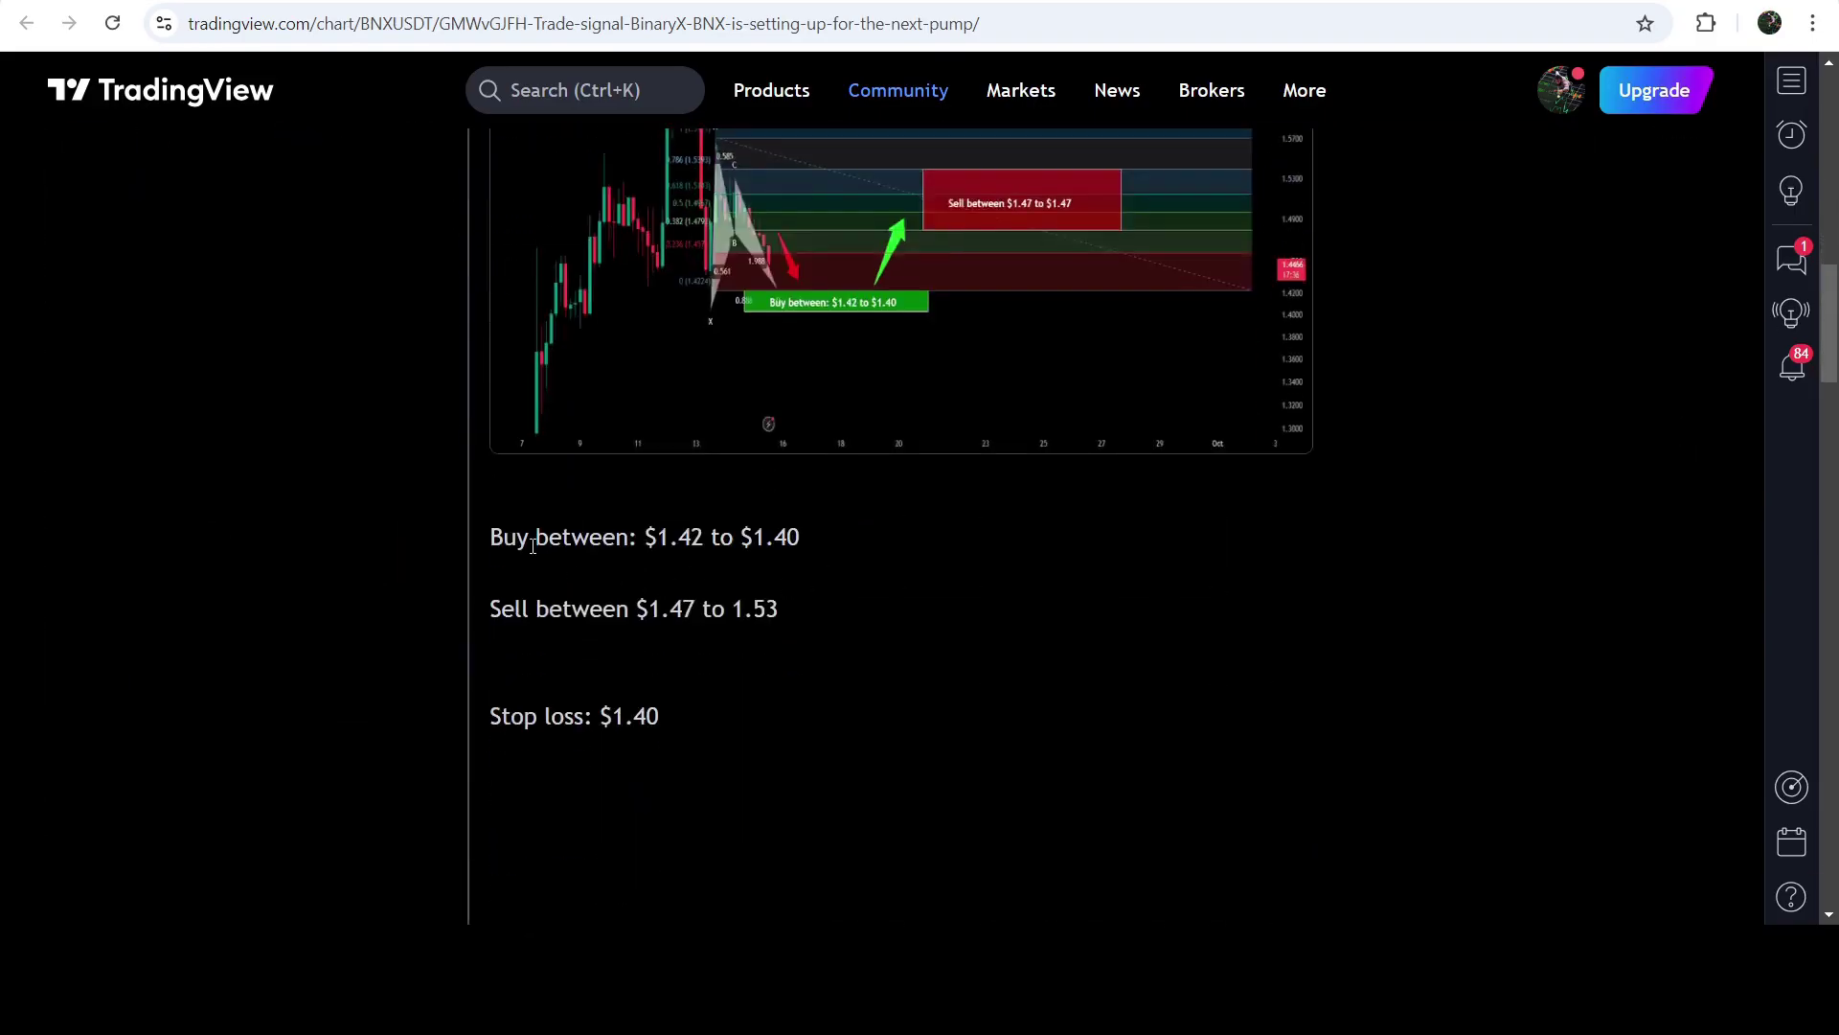
left_click_drag(553, 609, 639, 715)
scroll(1368, 686, "up", 11)
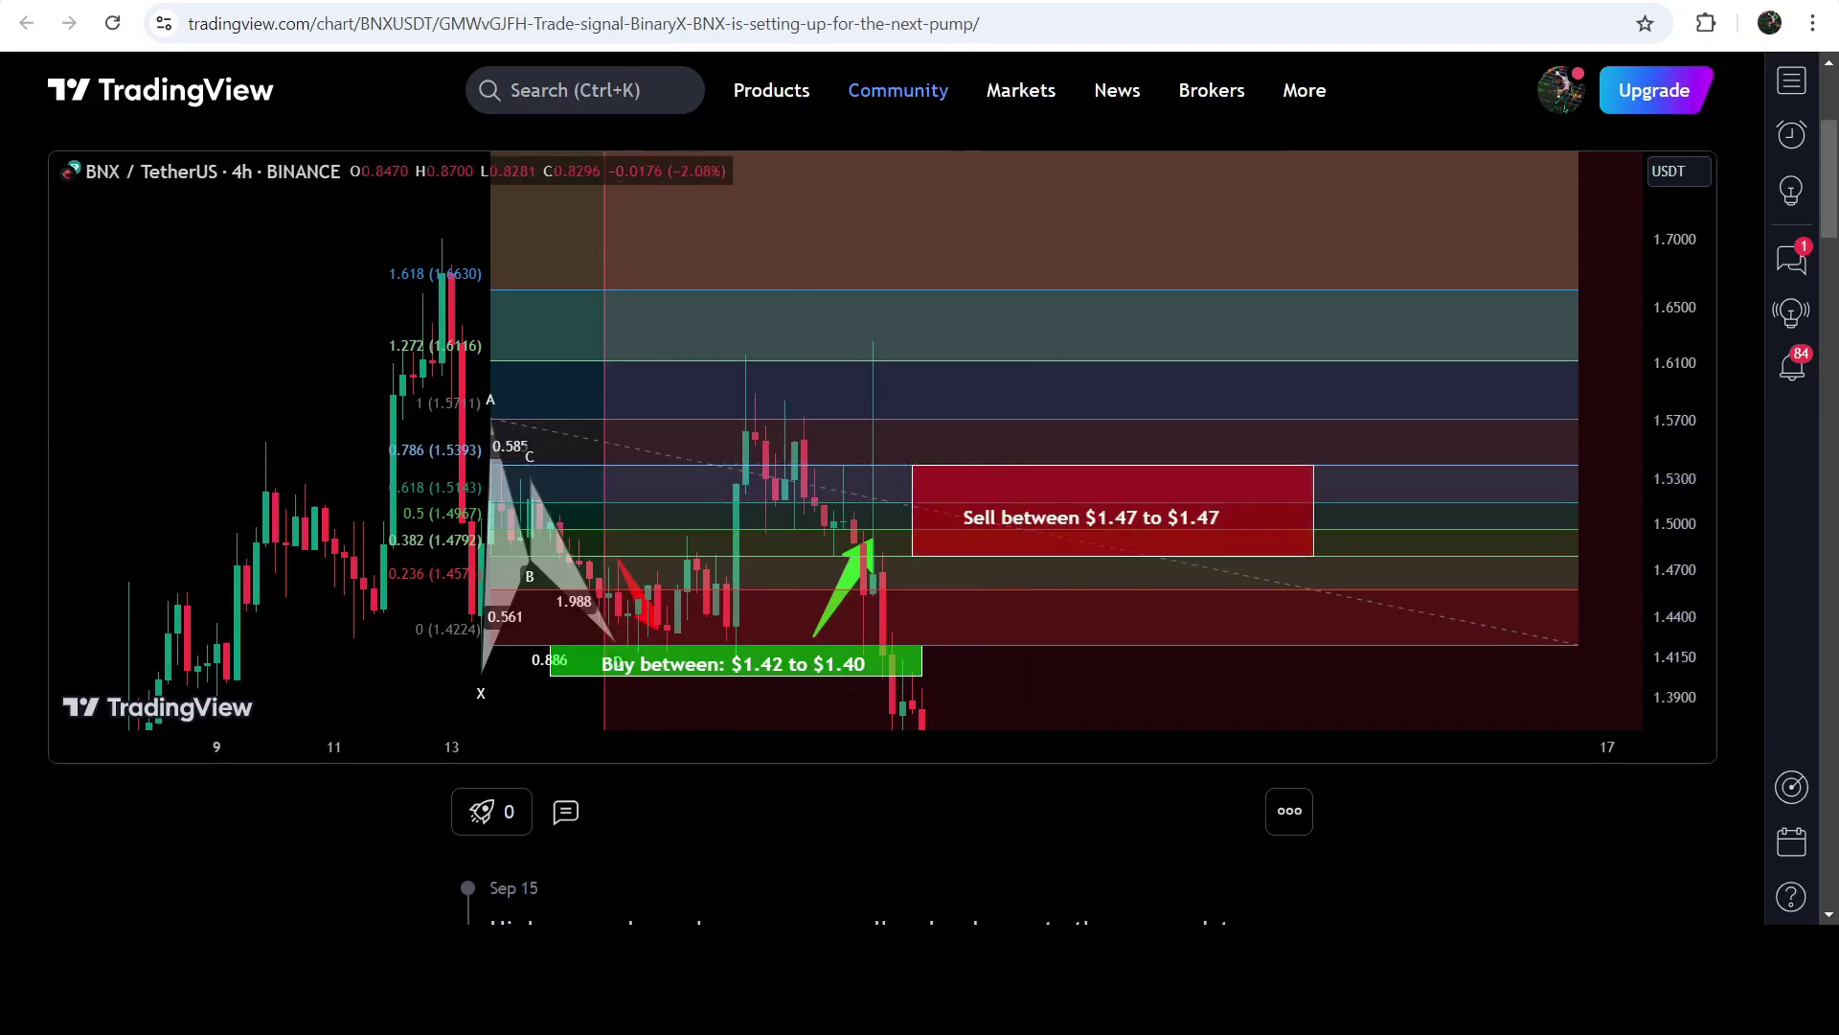
- Close the idea tab and scroll through the YouTube channel's members-only trade signal posts
key("ctrl+w")
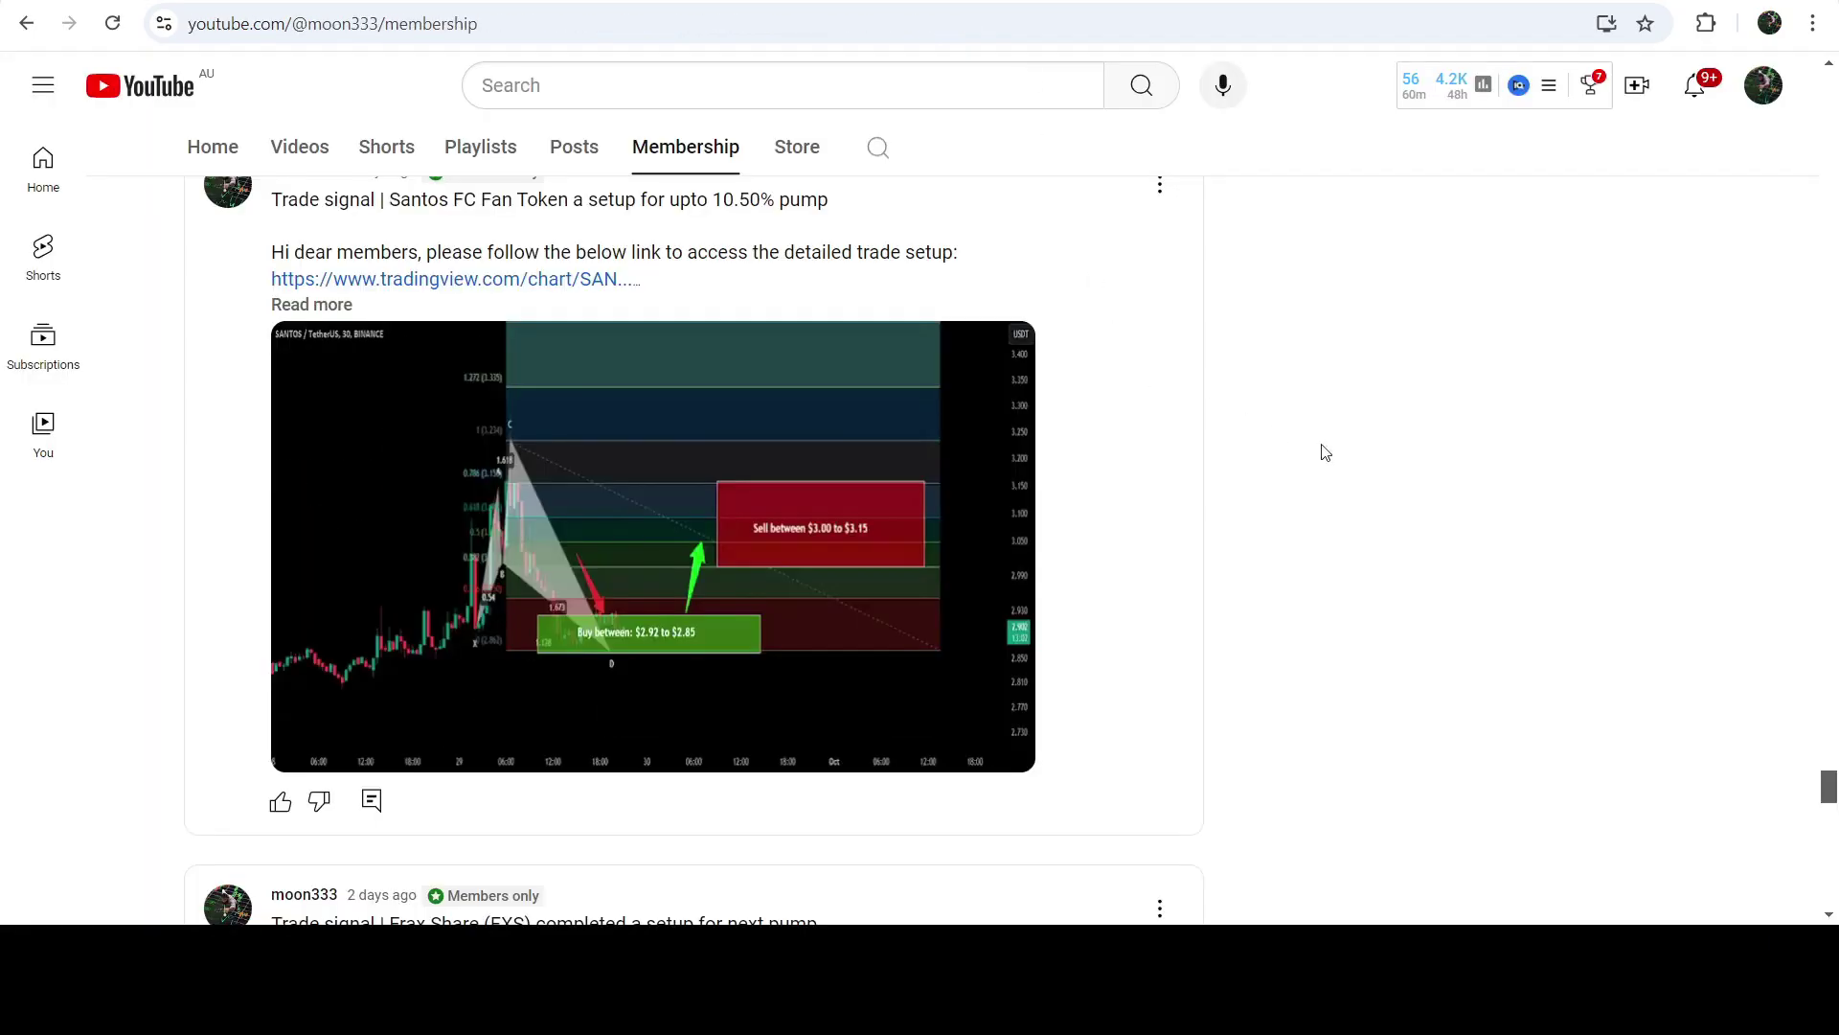
scroll(1325, 452, "down", 5)
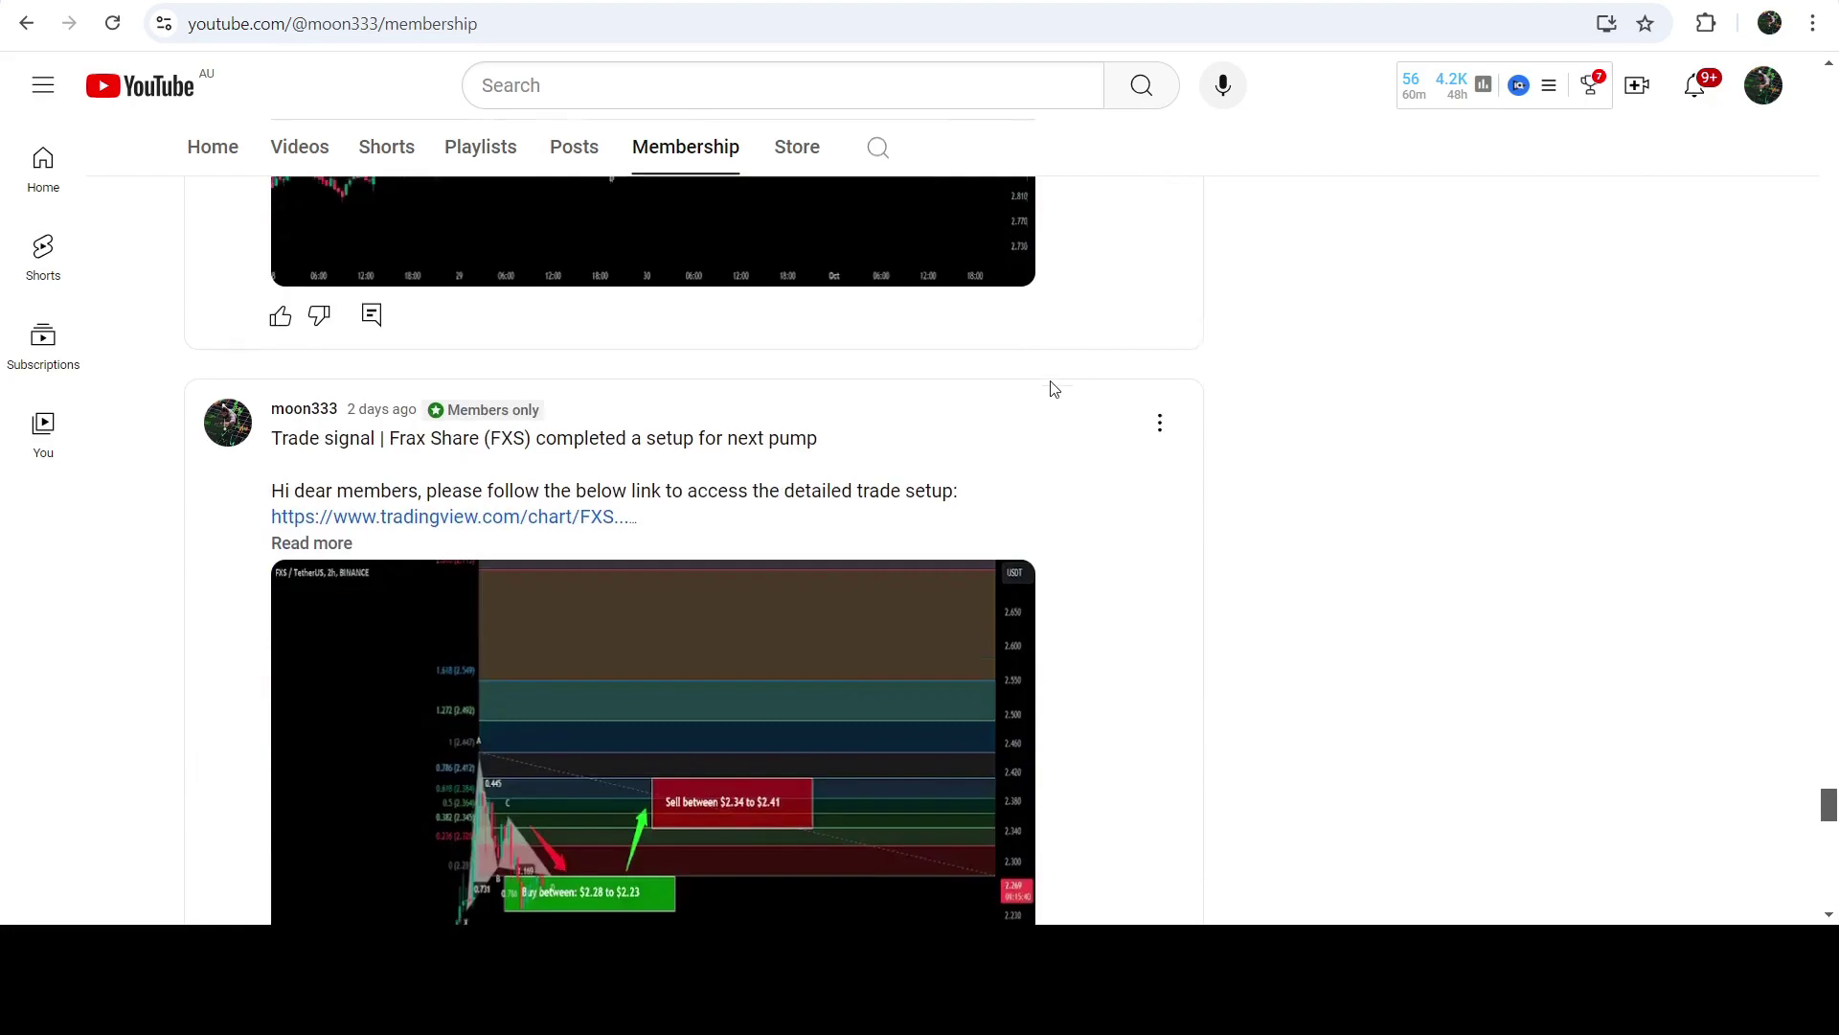
scroll(1055, 390, "down", 15)
scroll(1075, 382, "down", 8)
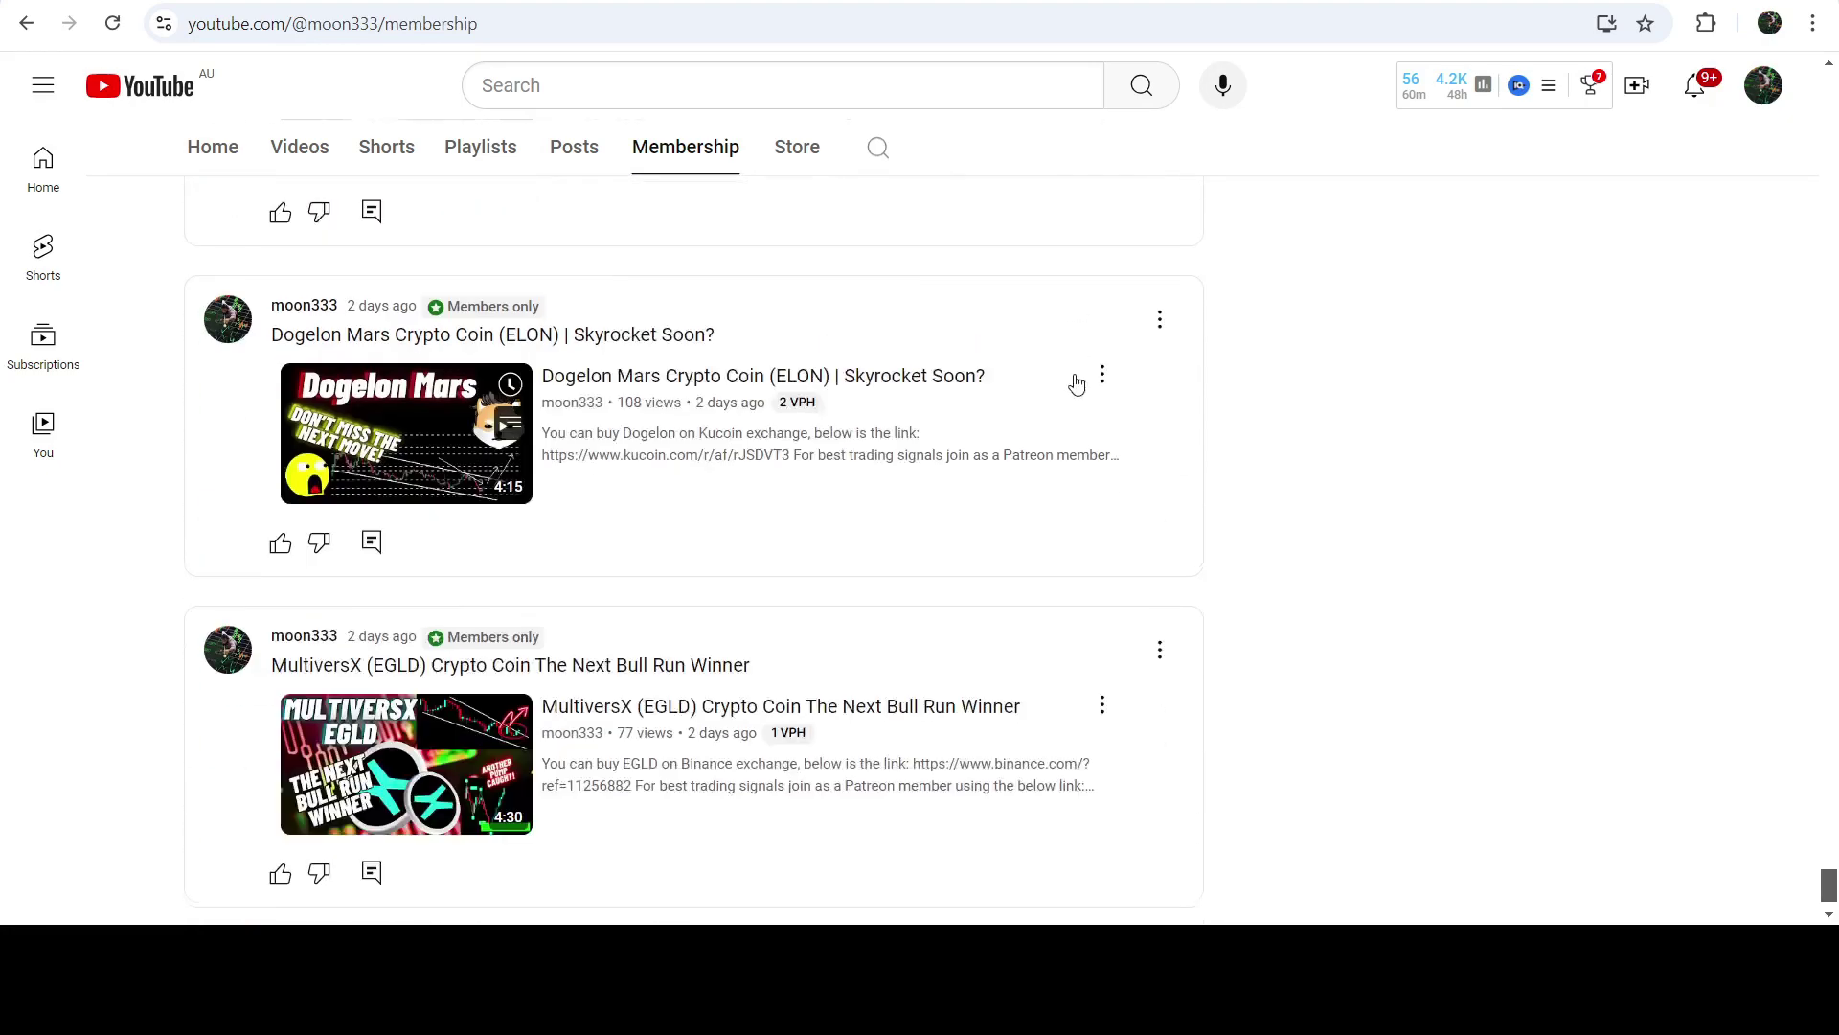
scroll(1077, 384, "down", 15)
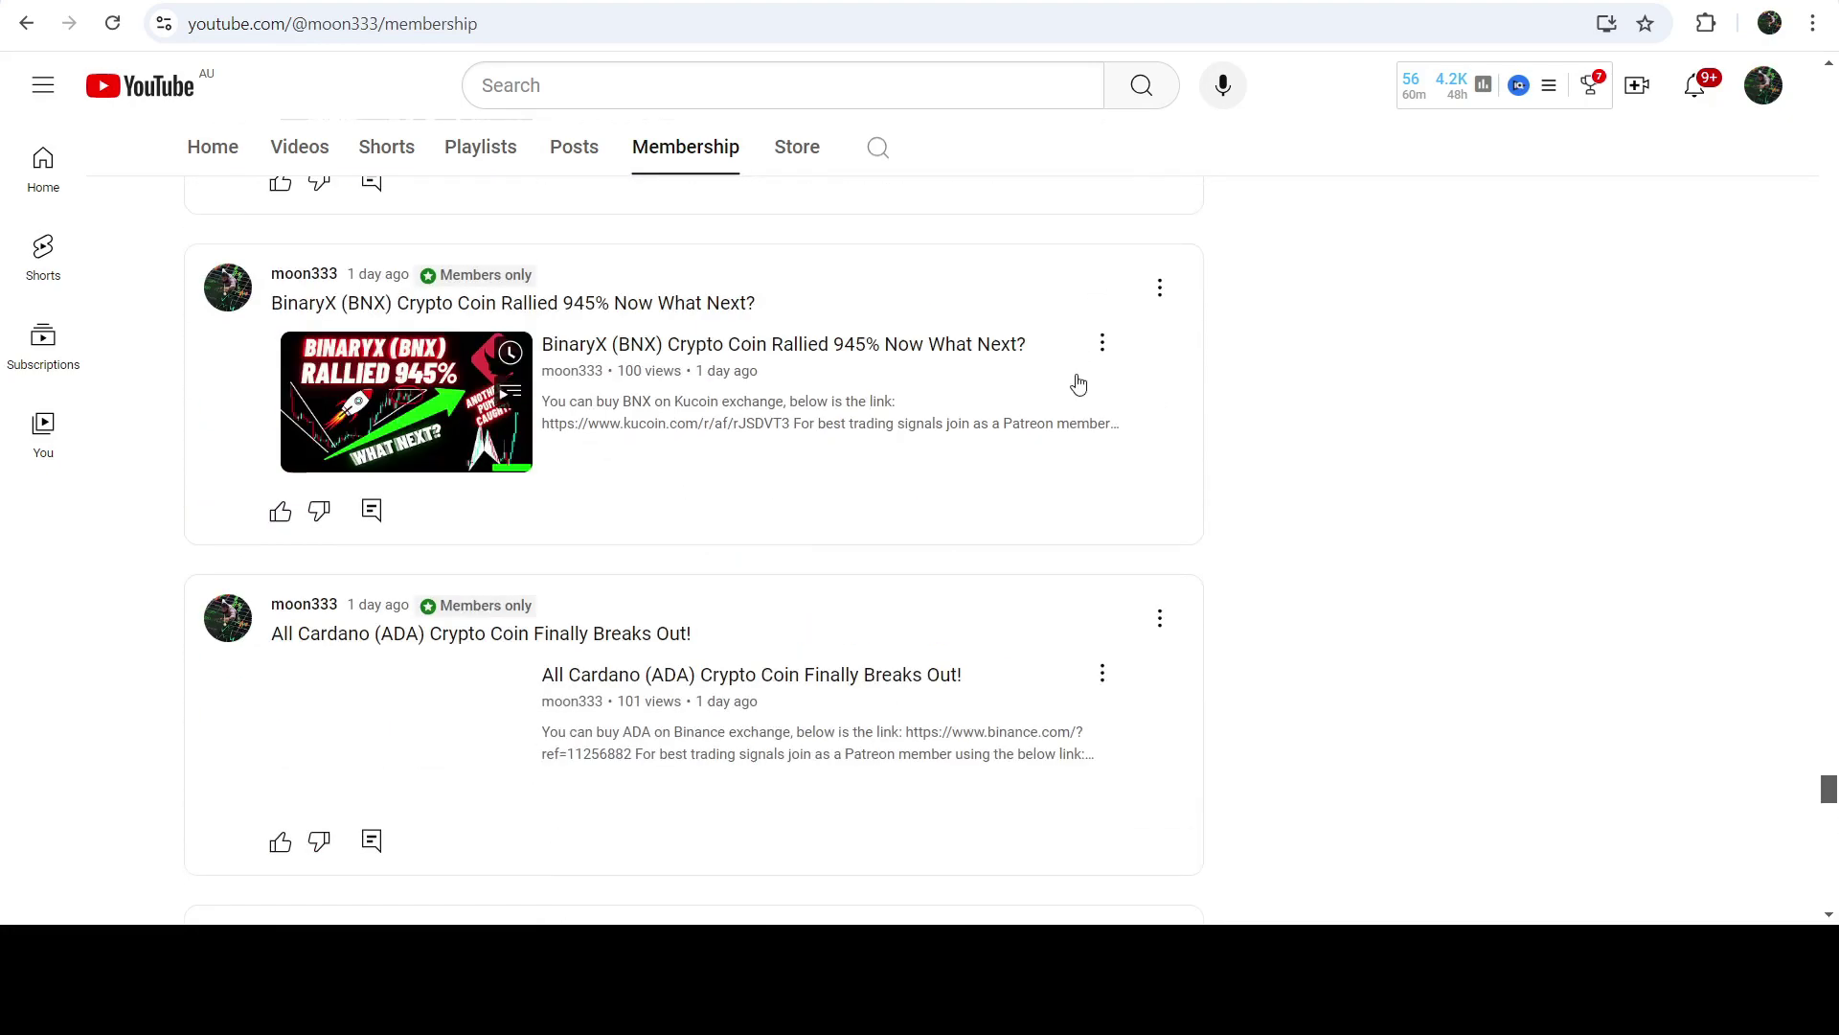
scroll(1083, 382, "down", 15)
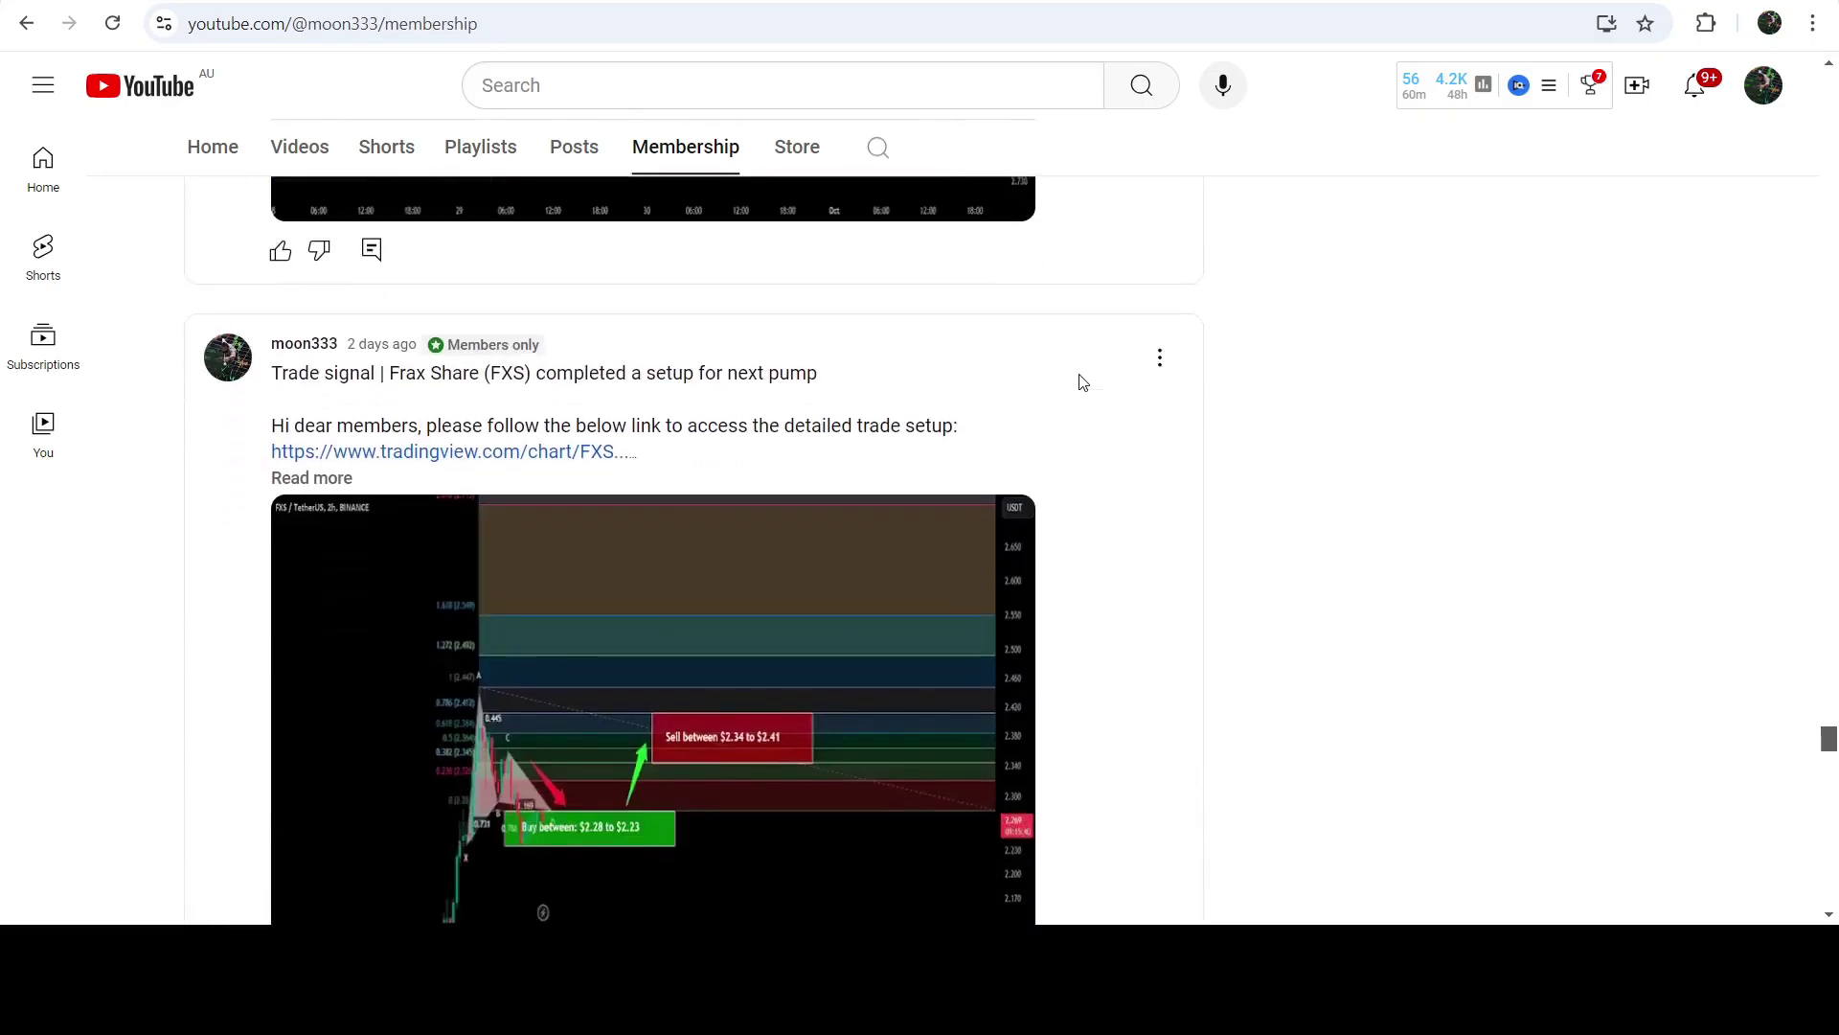
scroll(1081, 384, "down", 15)
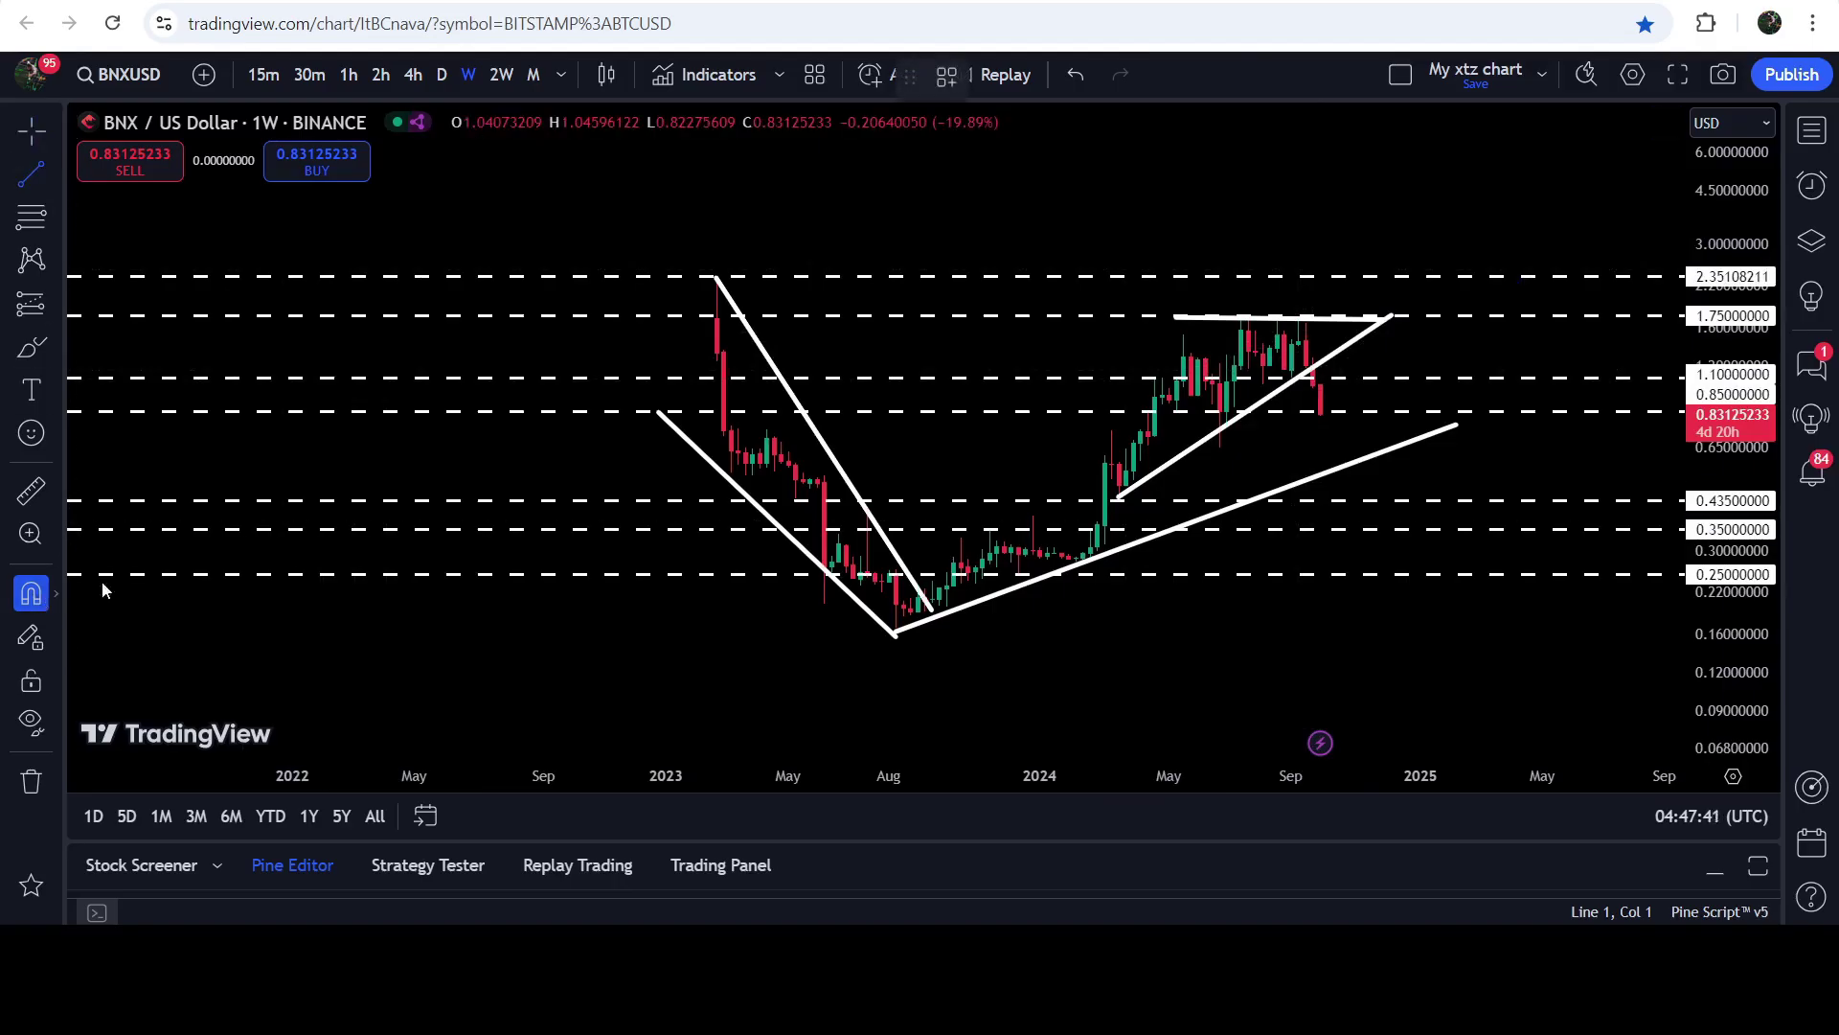
- Draw a trend line from the latest weekly candle near 1.15 down to the lower trendline around 0.46
mouse_move(1192, 315)
left_mouse_down()
mouse_move(1185, 438)
mouse_move(1305, 449)
mouse_move(1309, 491)
left_mouse_up()
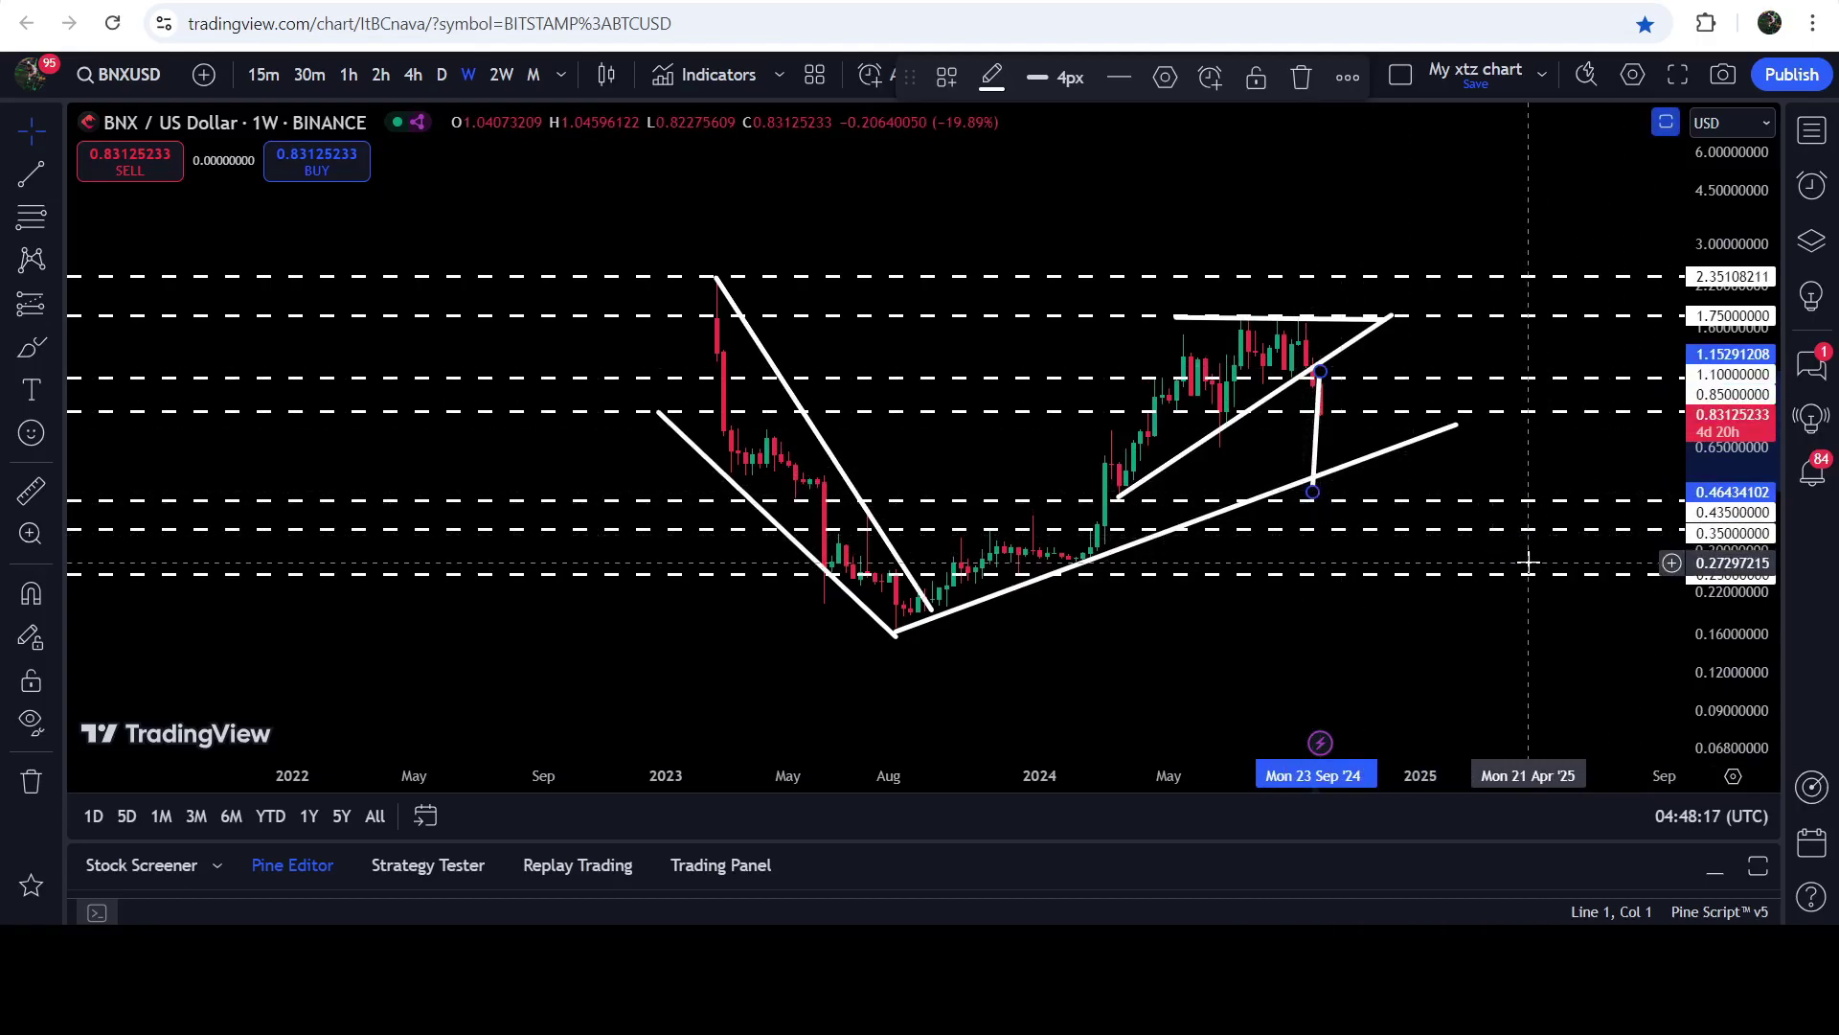
- Delete the projected-drop line and go back to the YouTube membership feed
key("Delete")
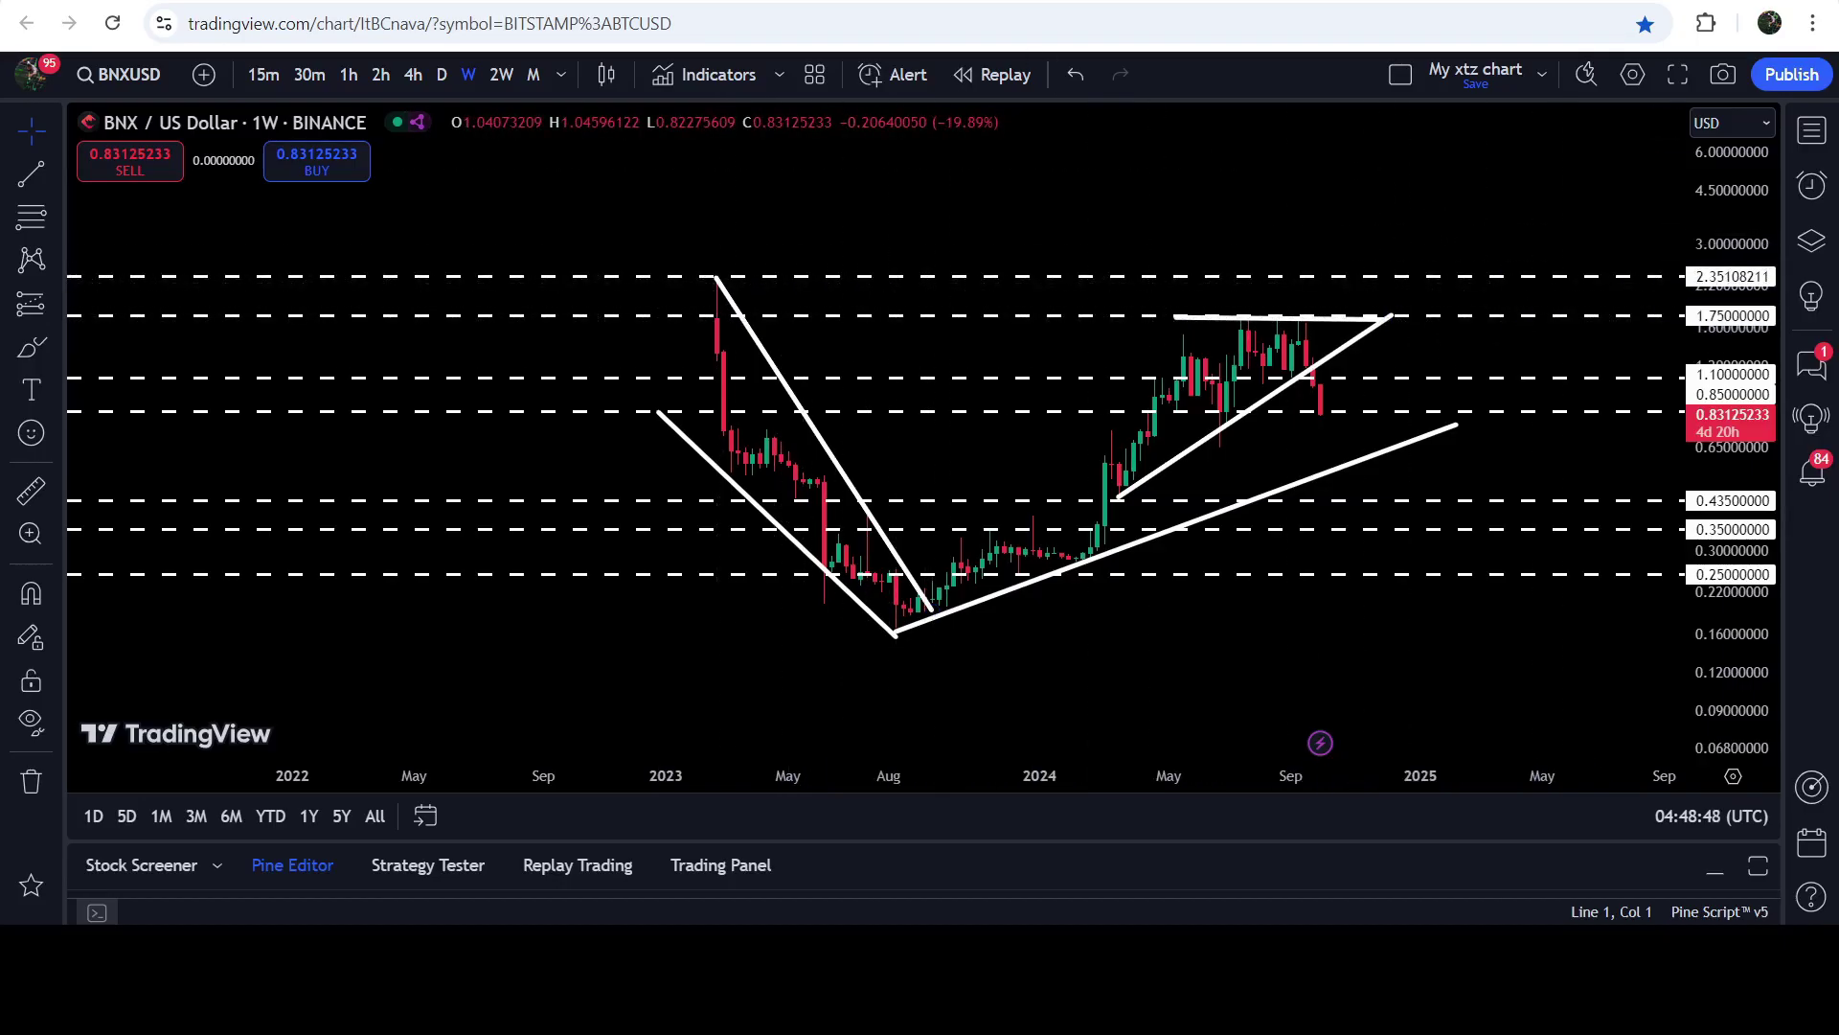
key("ctrl+Tab")
scroll(1210, 433, "down", 15)
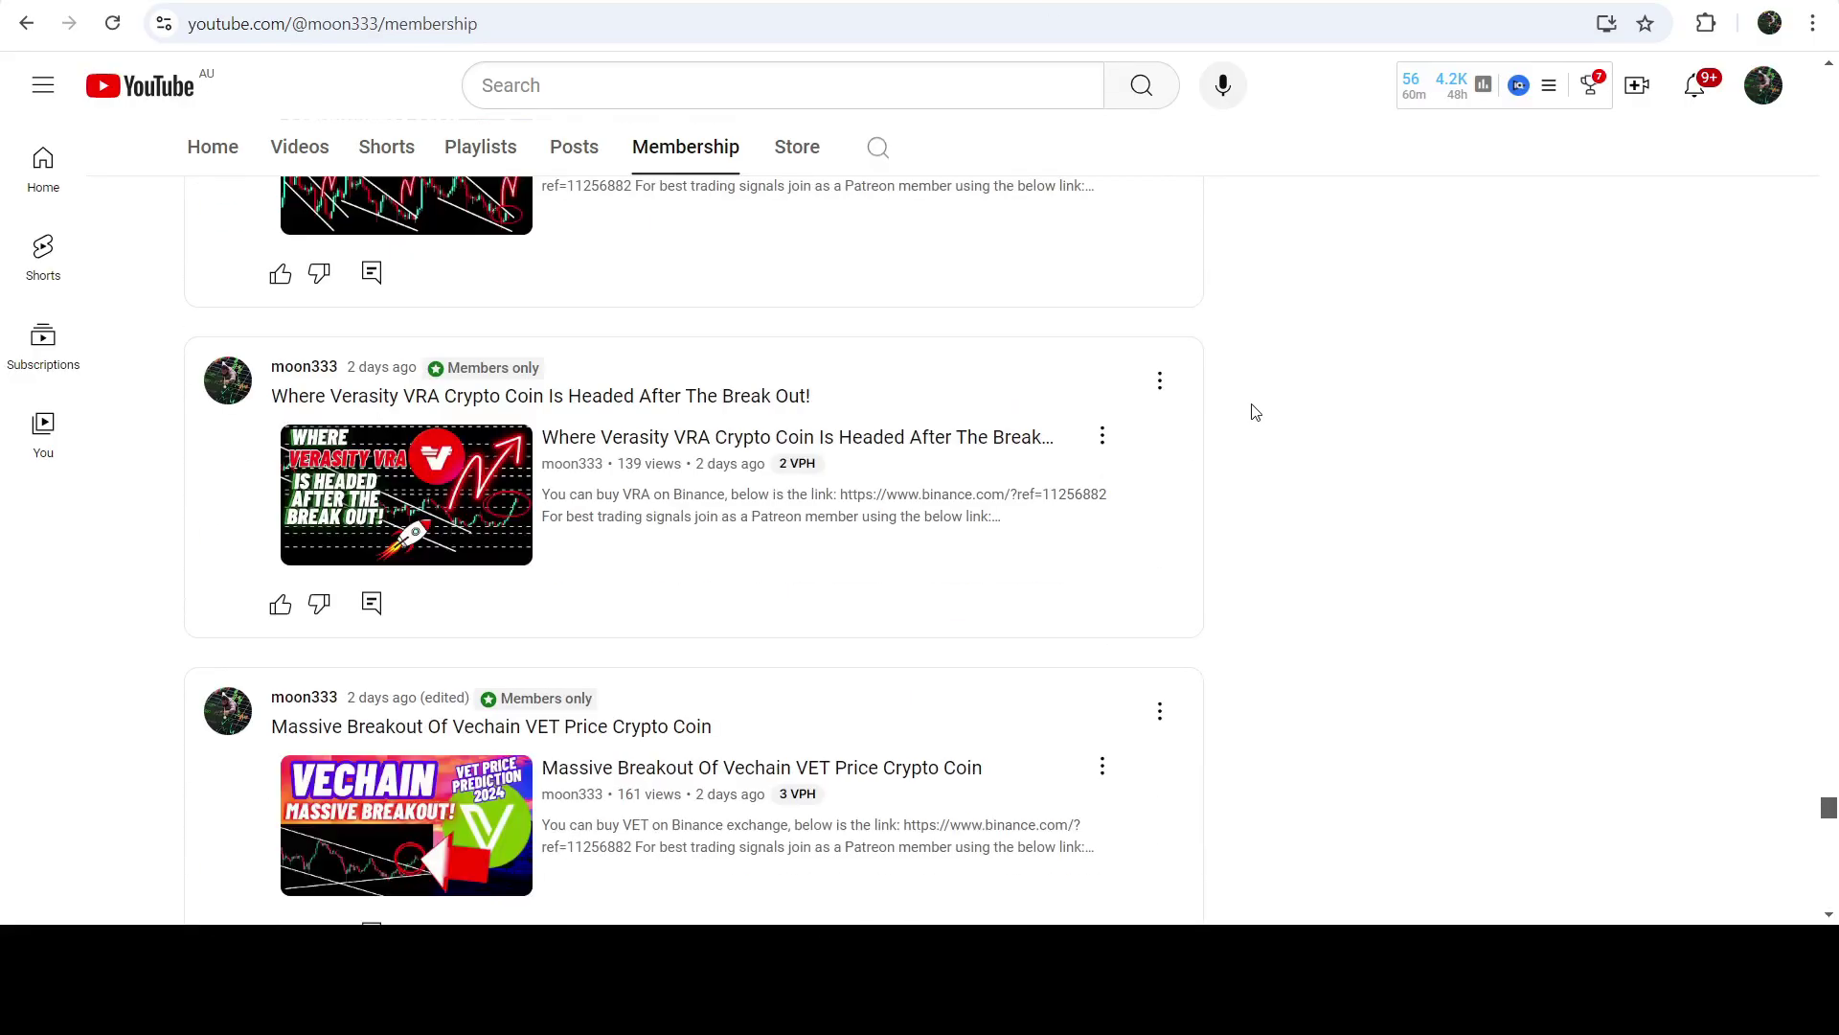
scroll(1251, 410, "down", 5)
scroll(1250, 410, "down", 15)
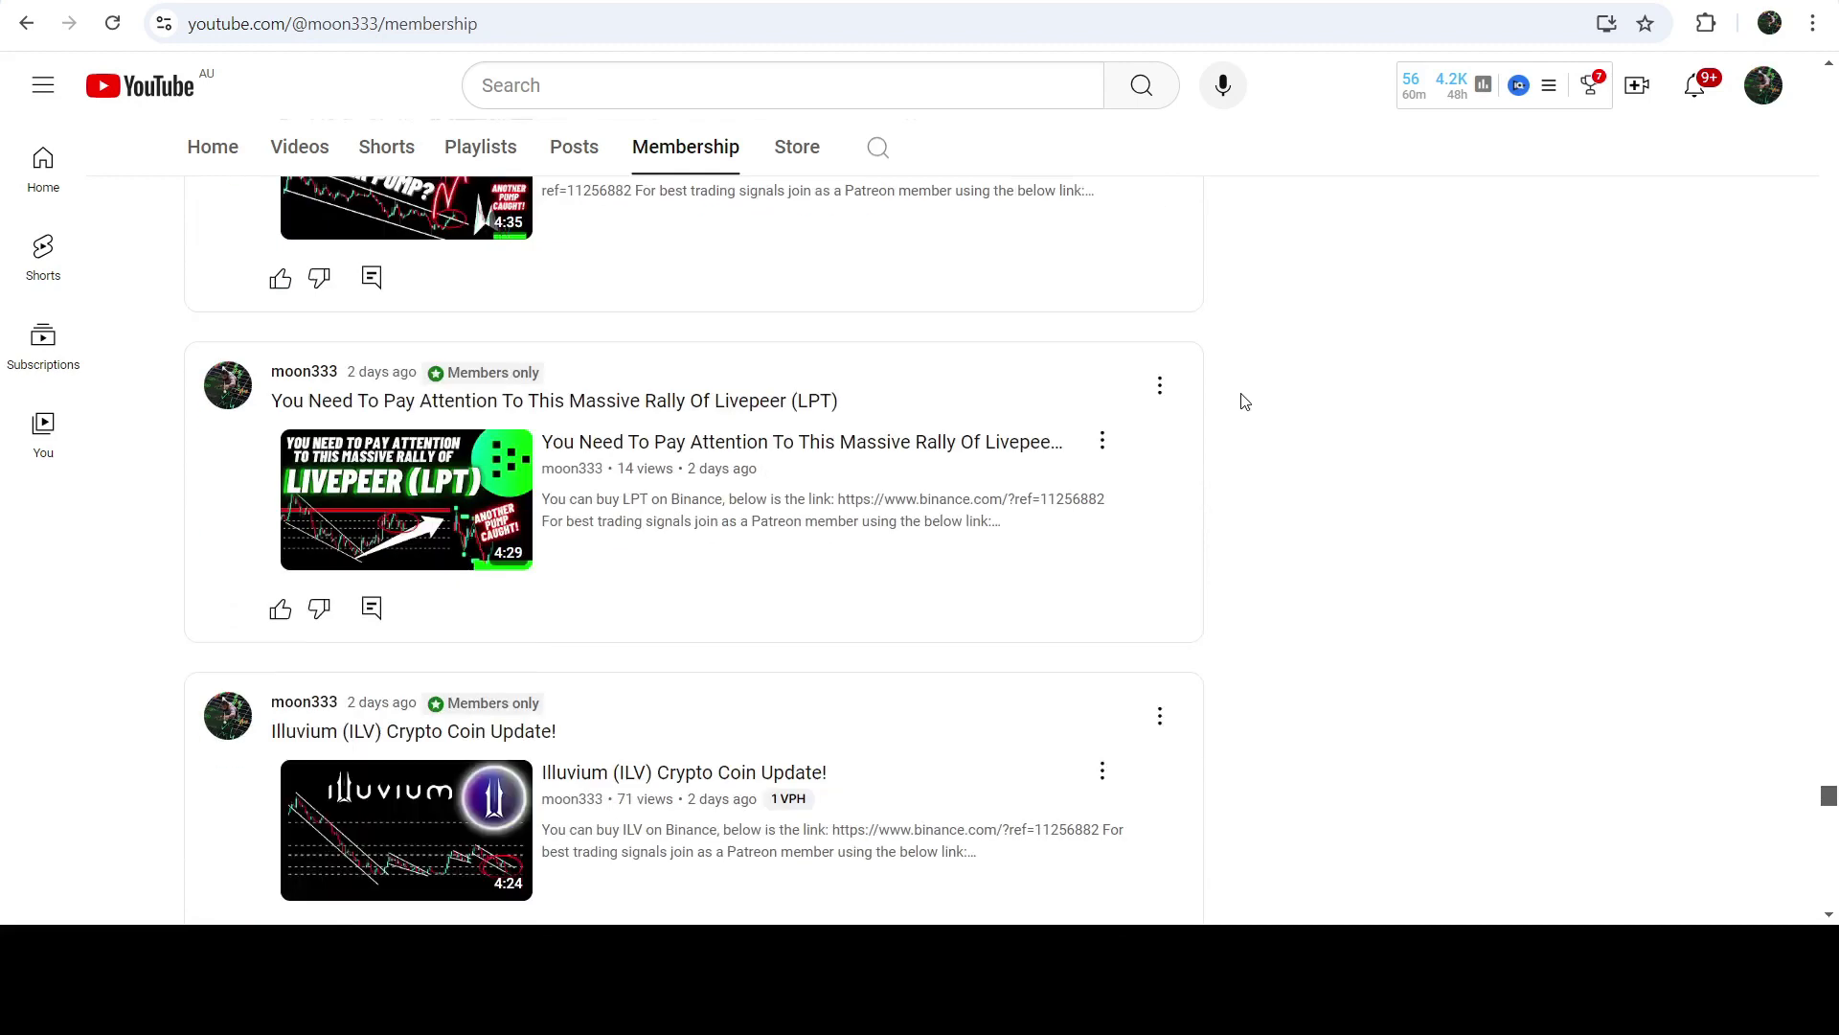
scroll(1244, 400, "down", 10)
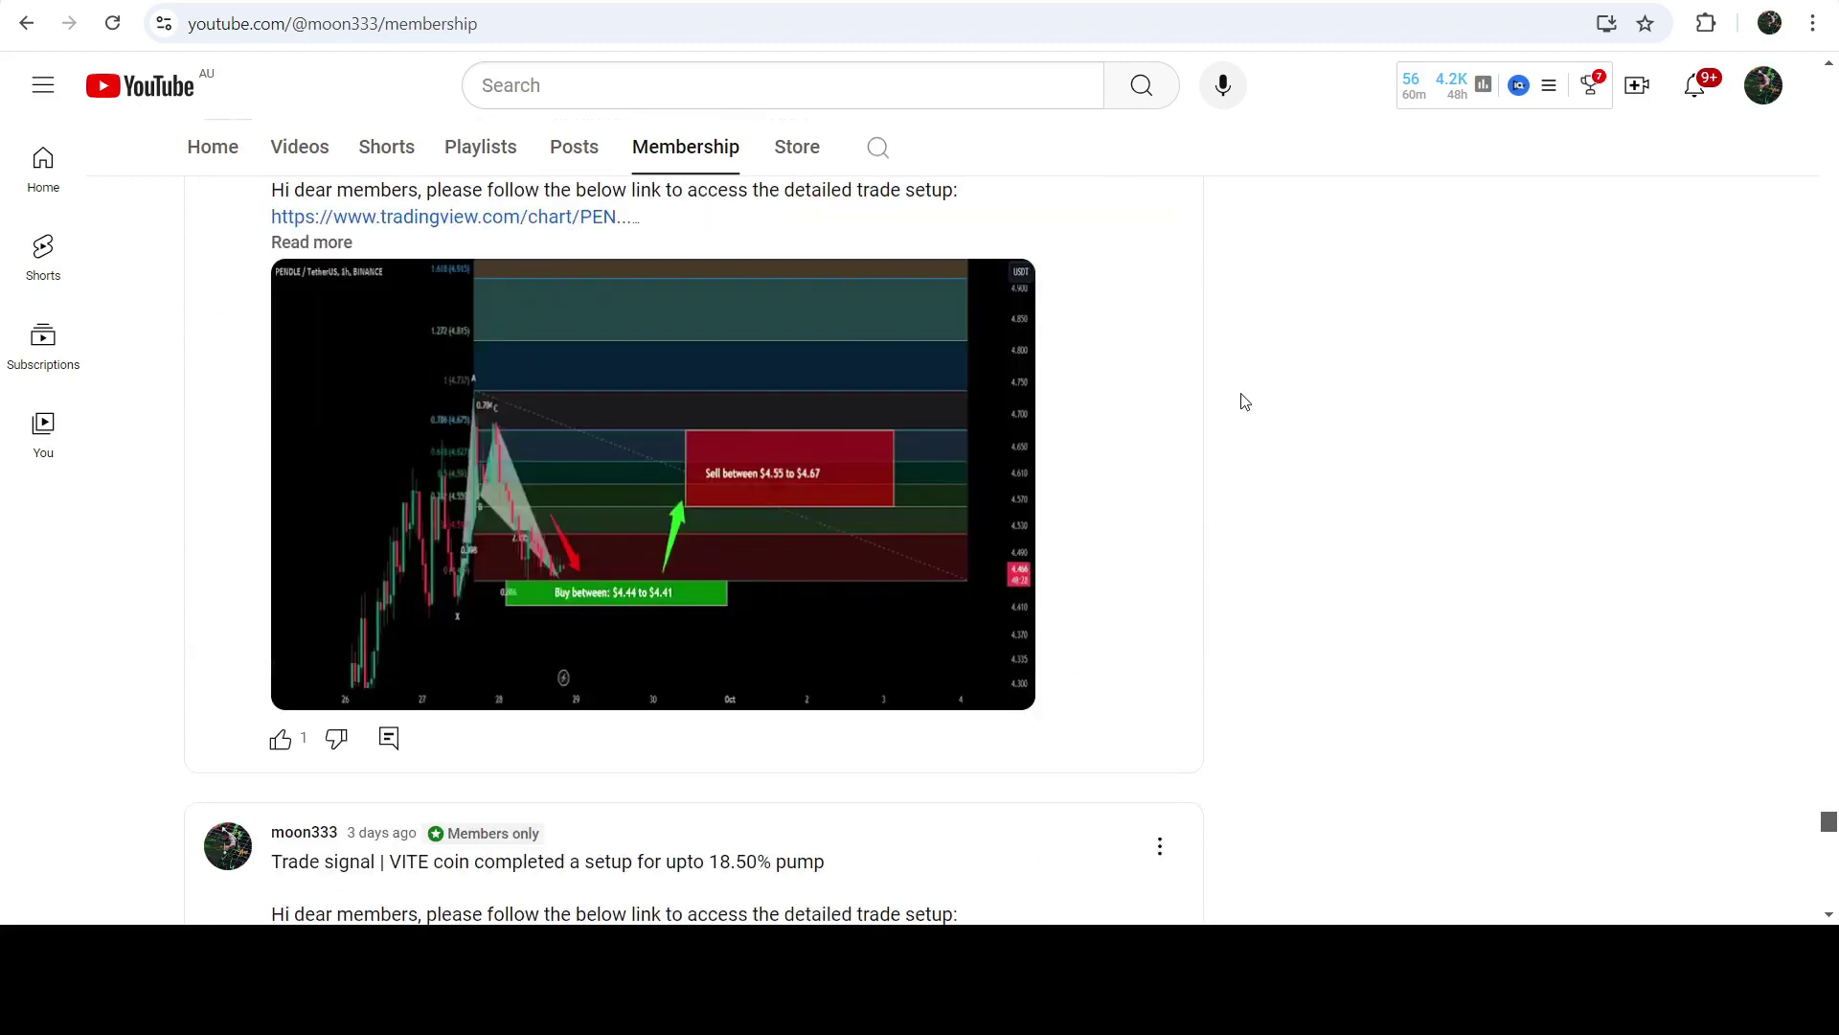
scroll(1245, 400, "down", 5)
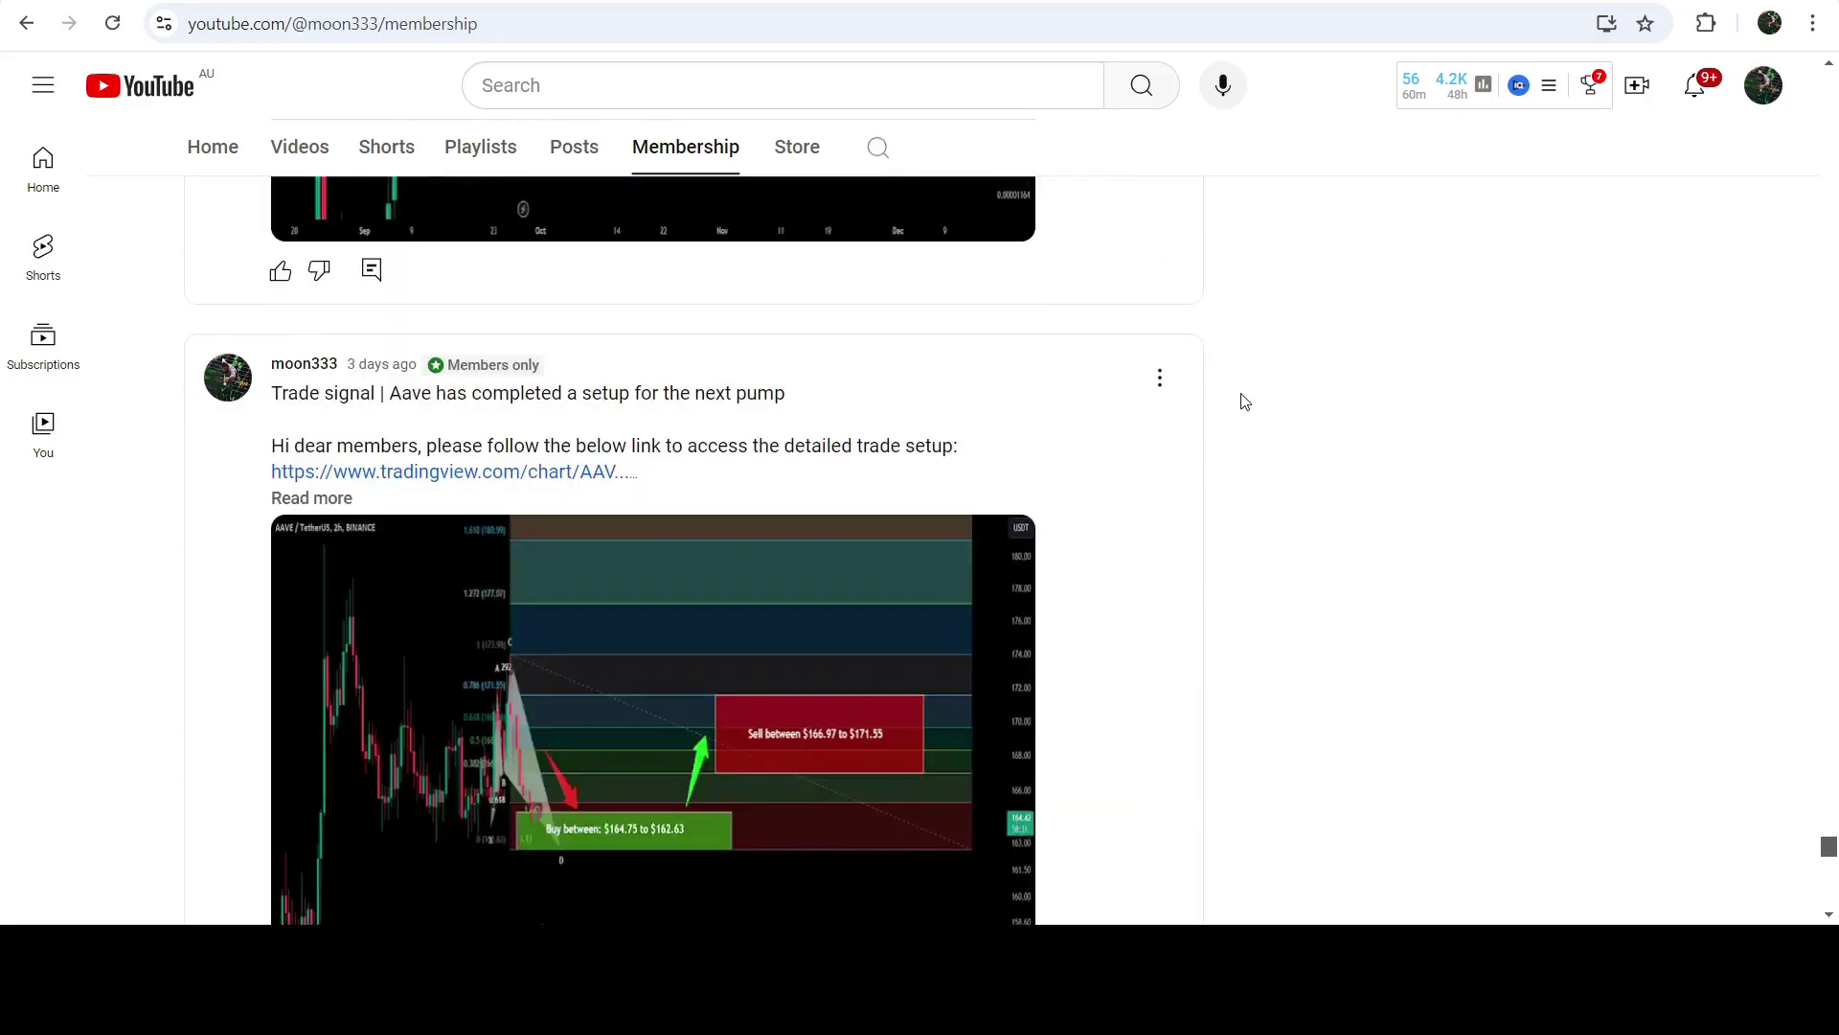
scroll(1245, 400, "down", 15)
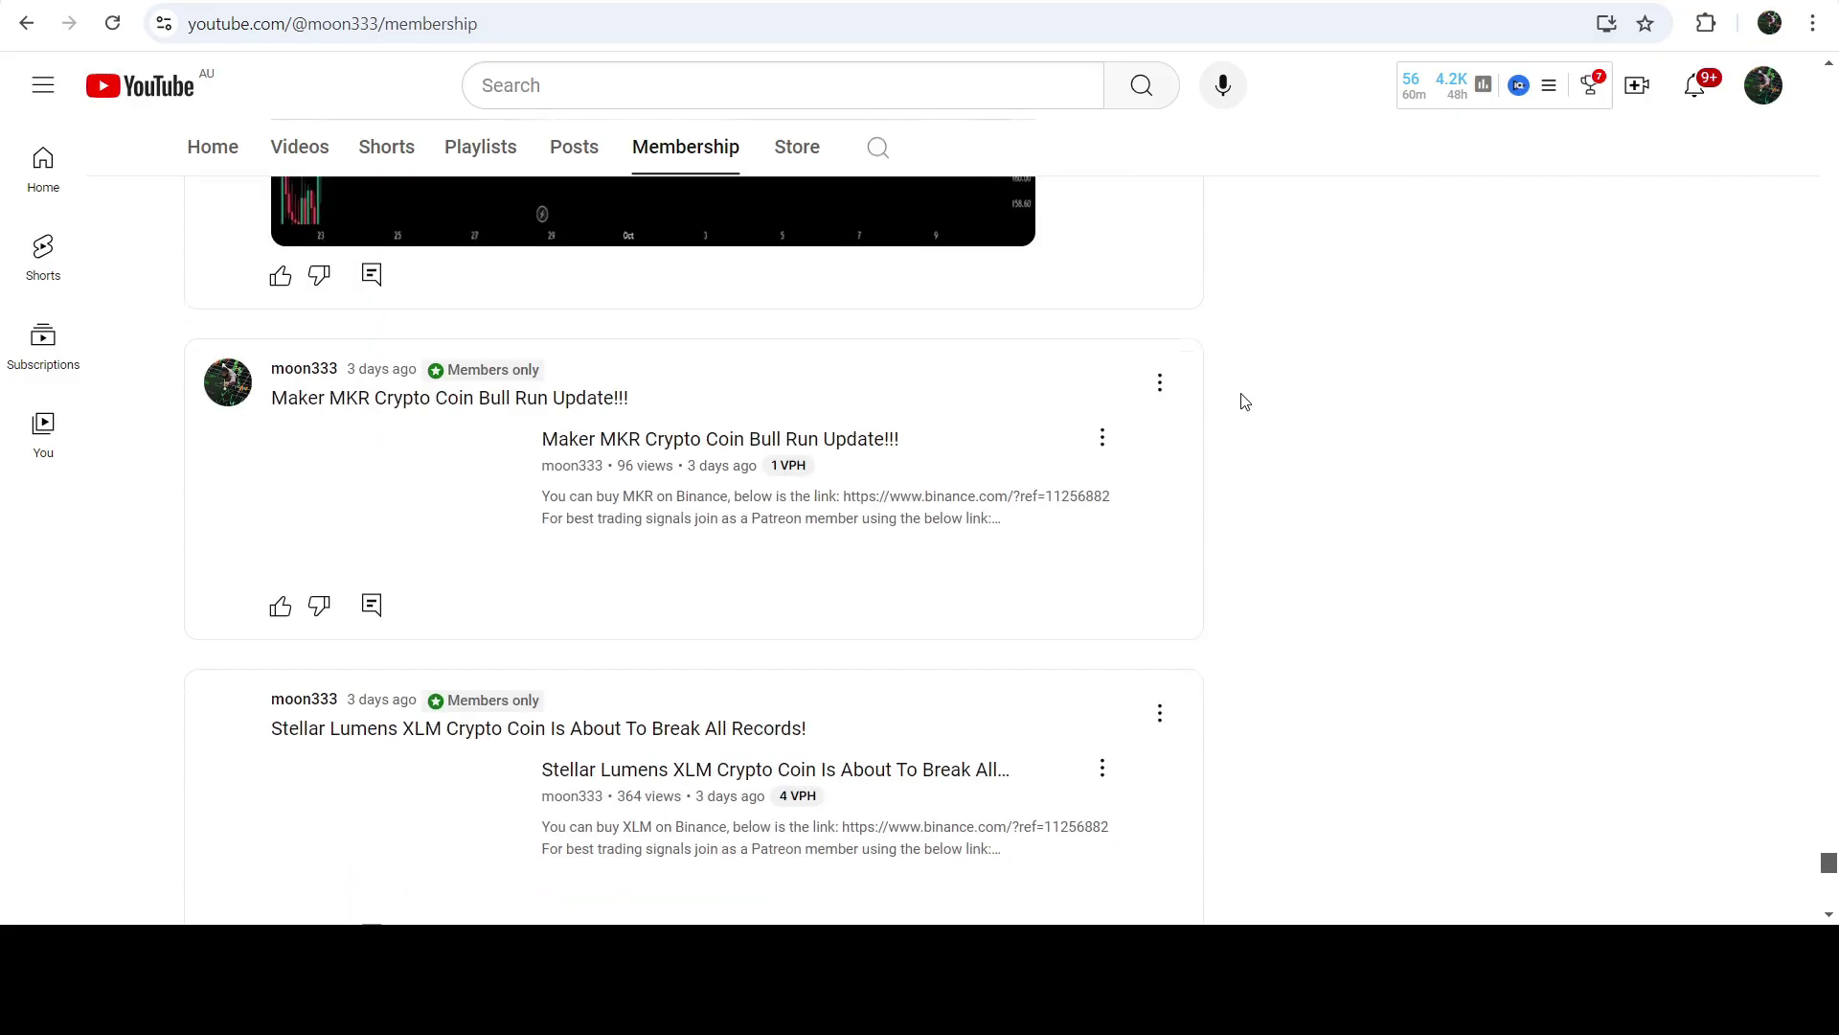
scroll(1255, 404, "down", 4)
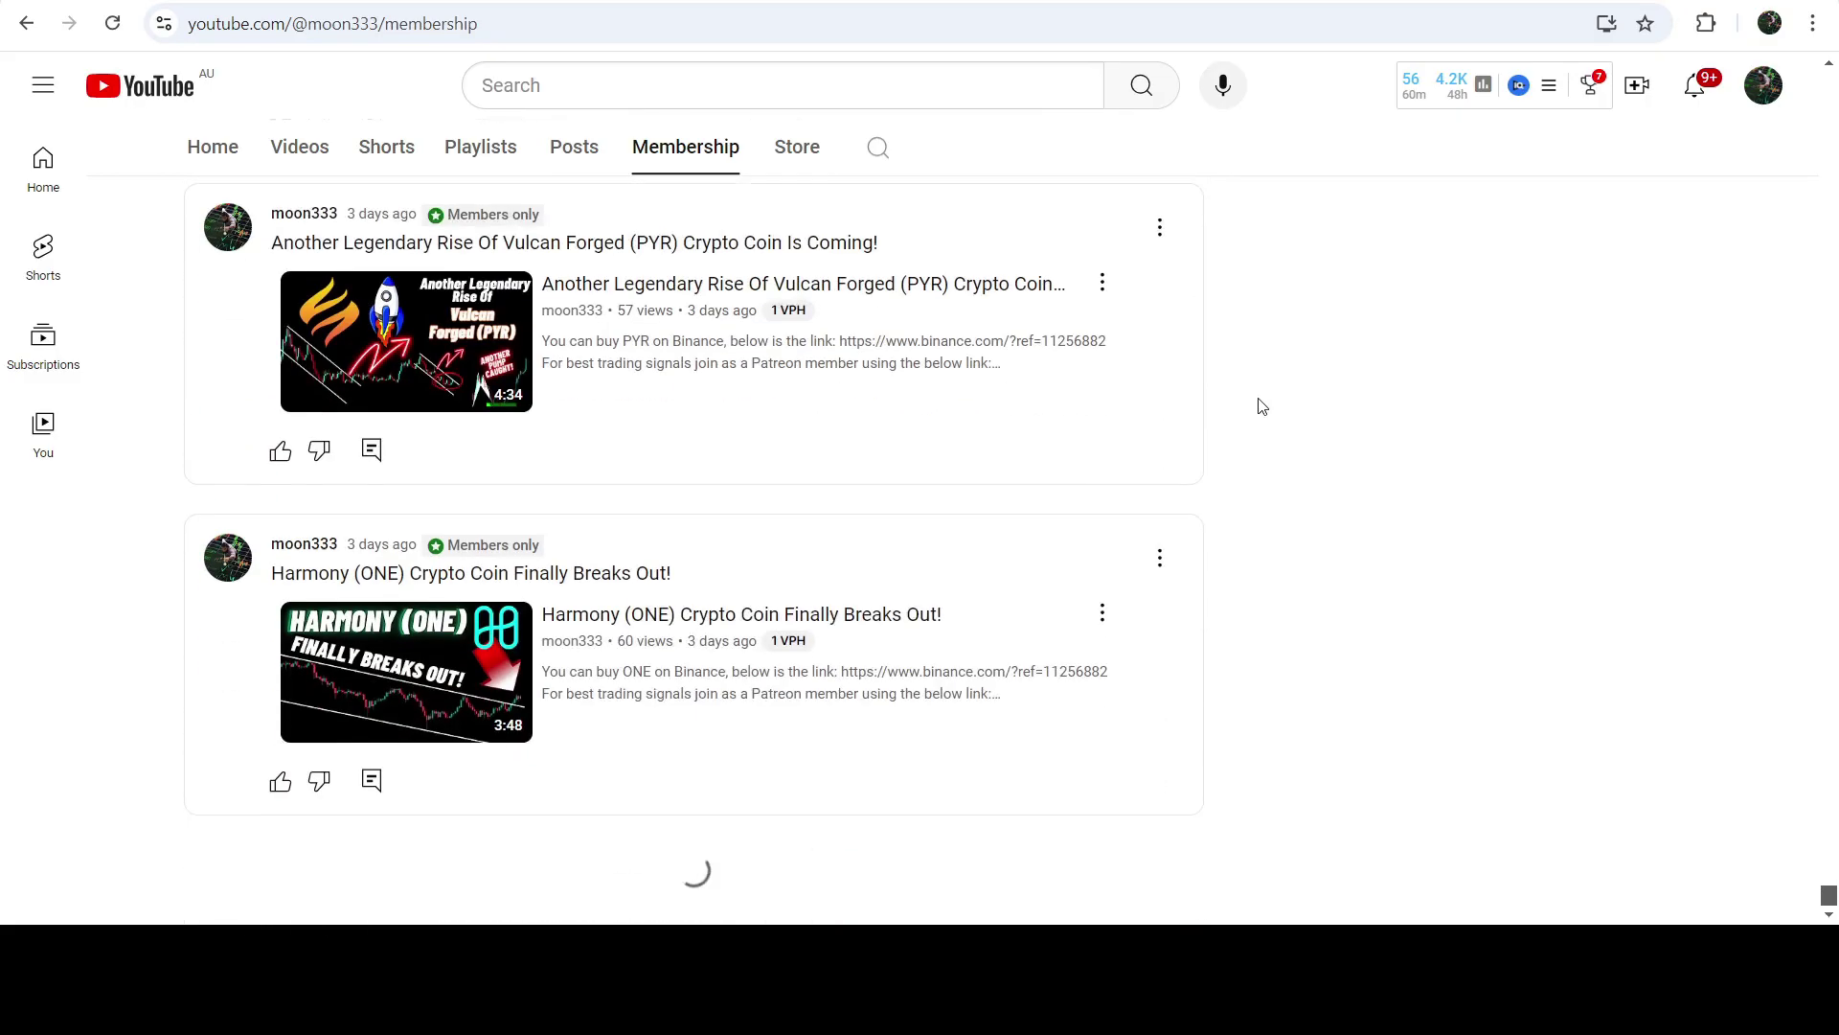